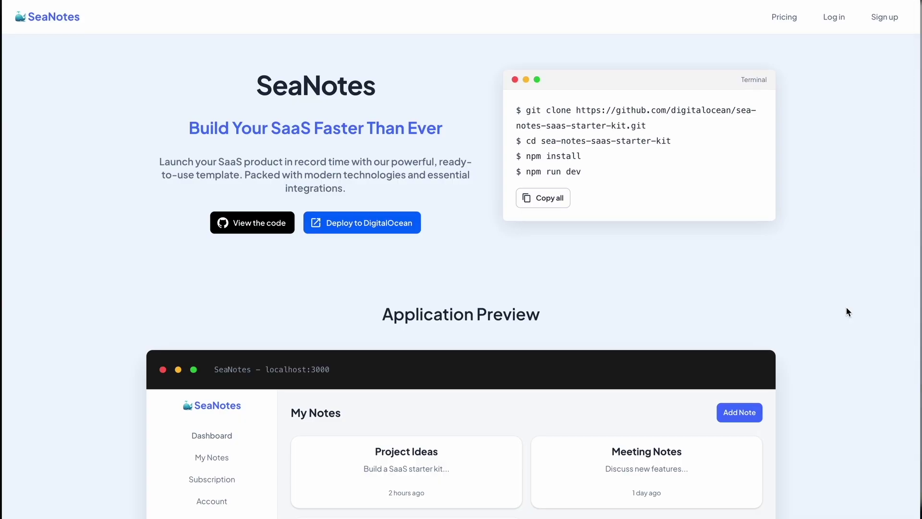
pyautogui.scroll(-5, 846, 306)
pyautogui.scroll(-5, 846, 307)
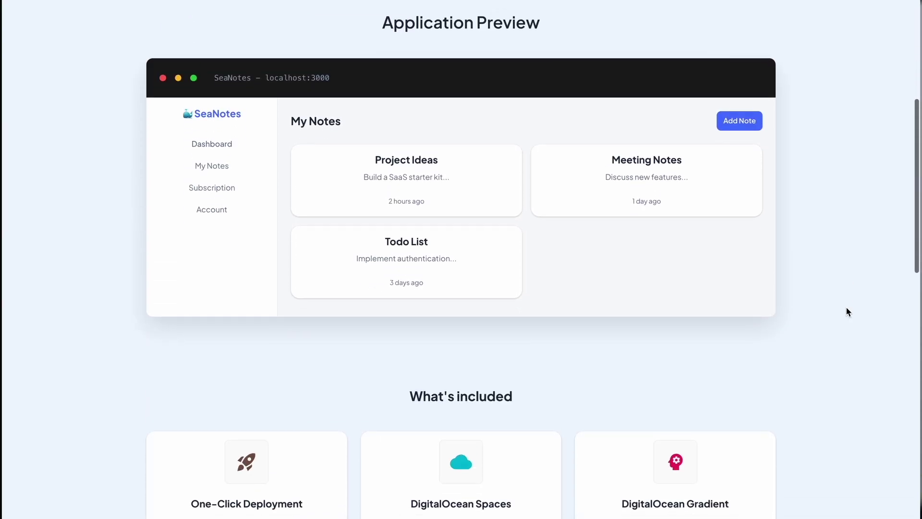
pyautogui.scroll(-3, 846, 307)
pyautogui.scroll(-3, 847, 306)
pyautogui.scroll(-4, 846, 307)
pyautogui.scroll(-2, 846, 308)
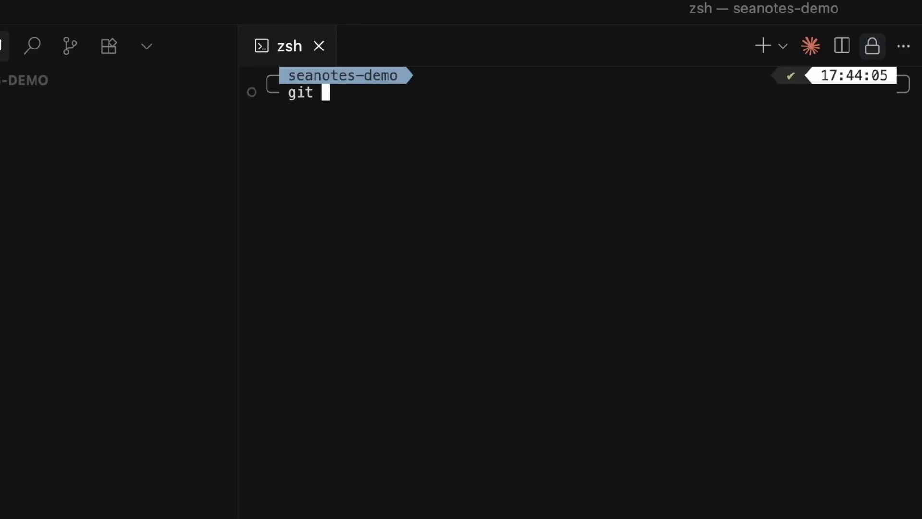
pyautogui.write('clone')
# Clone the forked starter kit and ask Claude Code for a simple /changelog page.
pyautogui.write('https://github.com/ajot/demo-sea-notes-saas-starter-kit.git')
pyautogui.press('Return')
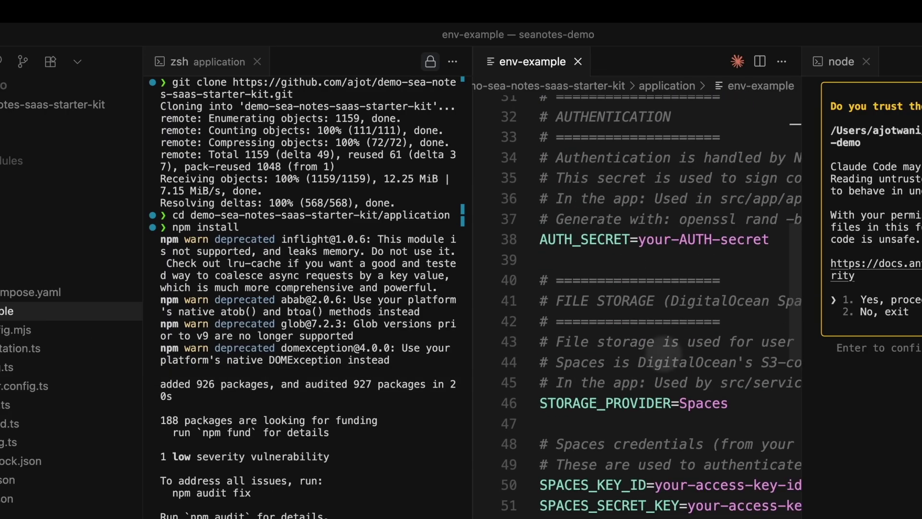
pyautogui.scroll(-4, 648, 288)
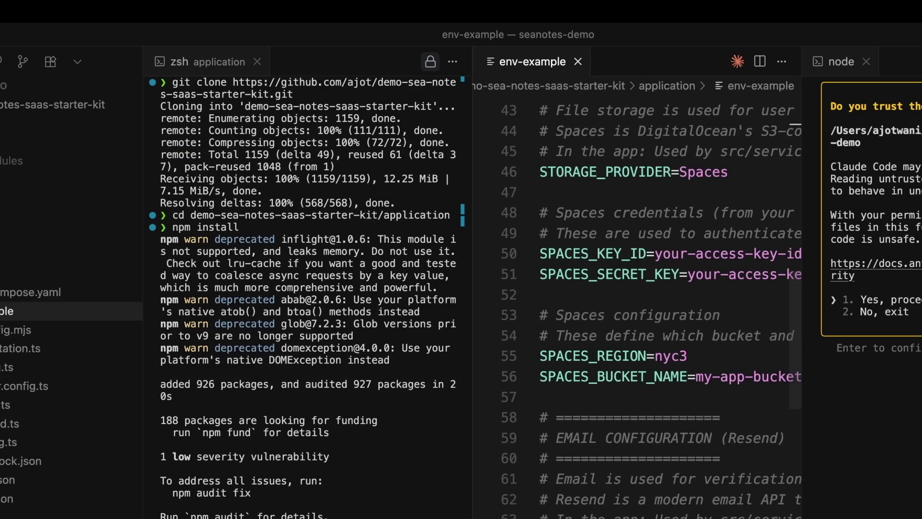
pyautogui.scroll(10, 649, 288)
pyautogui.scroll(5, 648, 289)
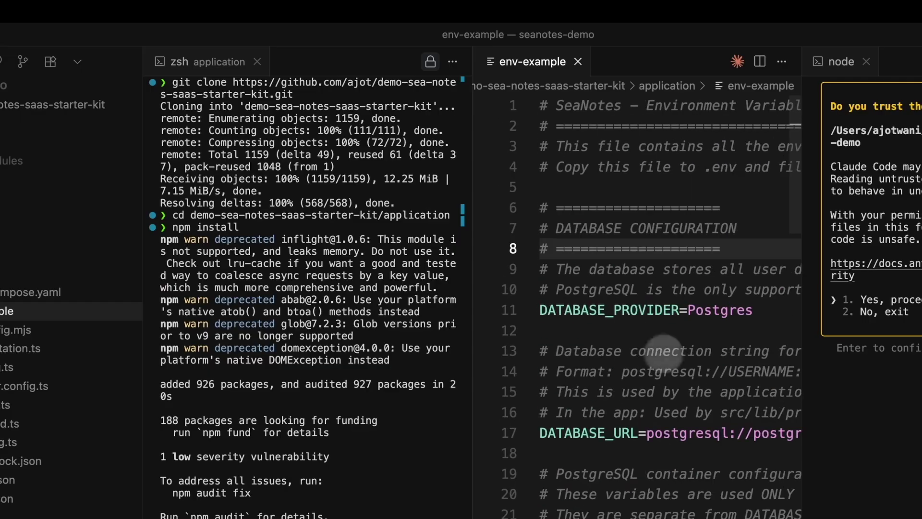
pyautogui.write('can yo')
pyautogui.write('u add a changelog page for this app at /changelog. kep iut')
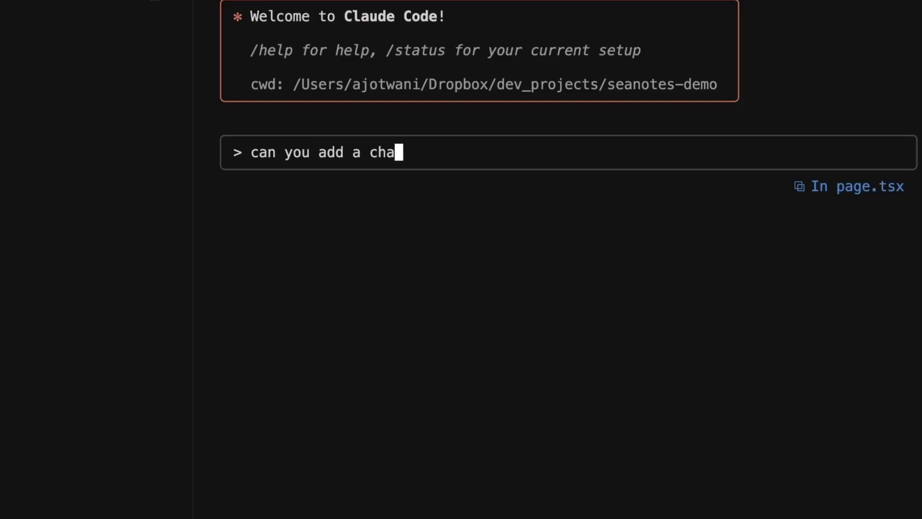
pyautogui.press('BackSpace')
pyautogui.press('BackSpace')
pyautogui.write('. shou')
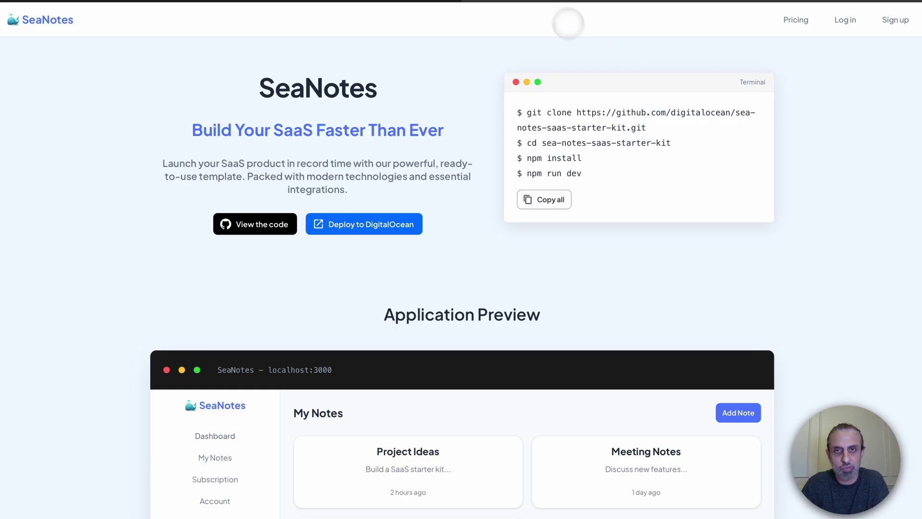
# Sign up for a new SeaNotes account with an email and matching passwords.
pyautogui.click(895, 20)
pyautogui.click(461, 252)
pyautogui.click(461, 311)
pyautogui.write('password')
pyautogui.click(461, 369)
pyautogui.click(461, 406)
pyautogui.moveTo(416, 319); pyautogui.dragTo(507, 323)
pyautogui.click(525, 327)
# Find the 'Verify your email address' message in Gmail and open it.
pyautogui.press('super+t')
pyautogui.write('g')
pyautogui.press('Return')
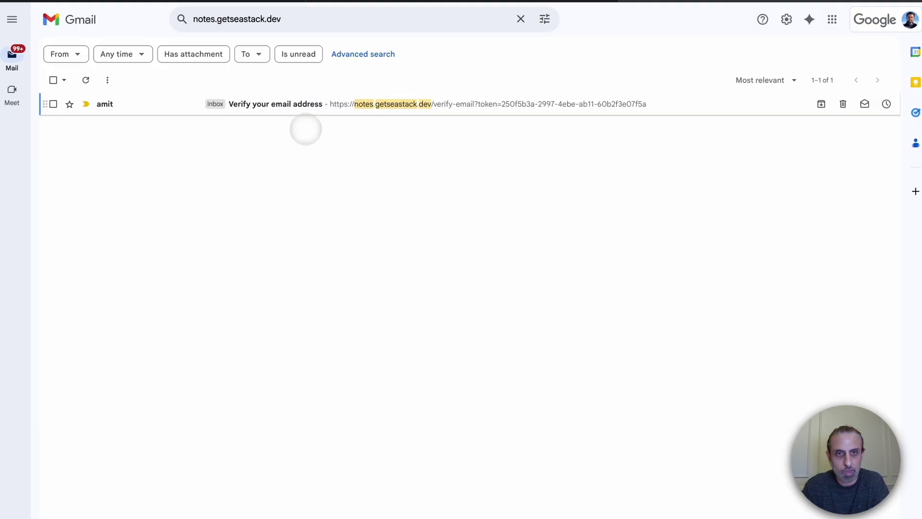
pyautogui.click(303, 103)
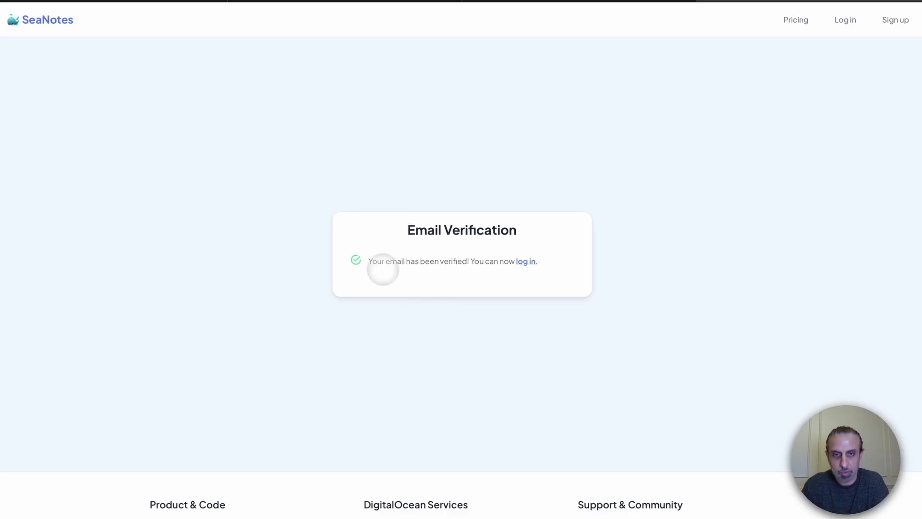
# Log in to SeaNotes with the new account's email and password.
pyautogui.click(525, 261)
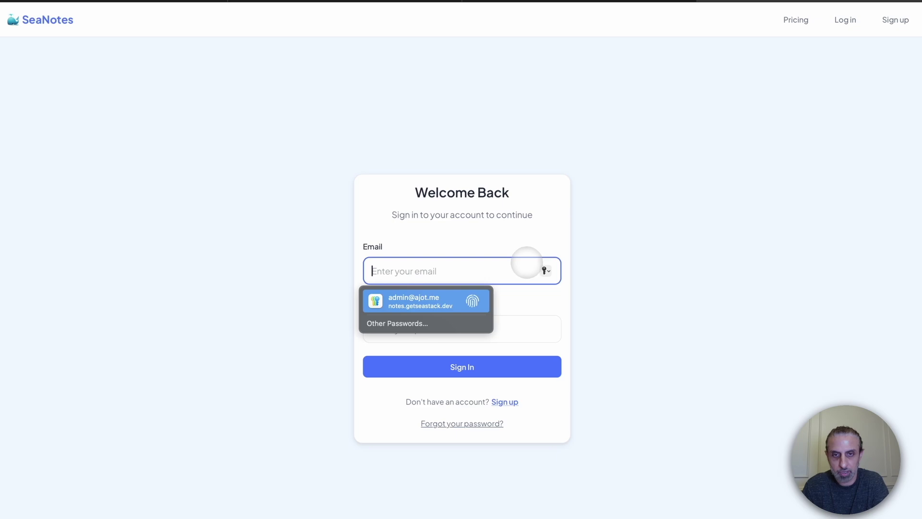
pyautogui.click(447, 271)
pyautogui.click(461, 329)
pyautogui.write('password')
pyautogui.click(462, 367)
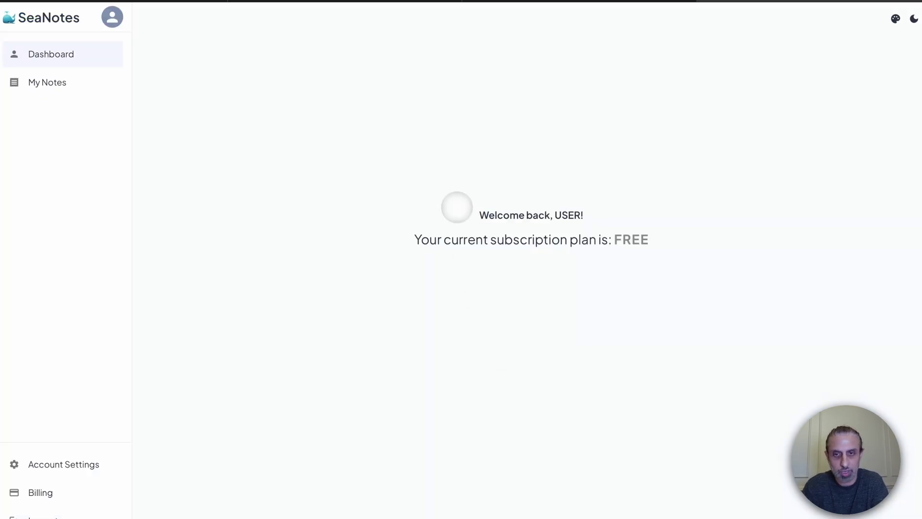
# Create and save a sample note in My Notes.
pyautogui.click(47, 83)
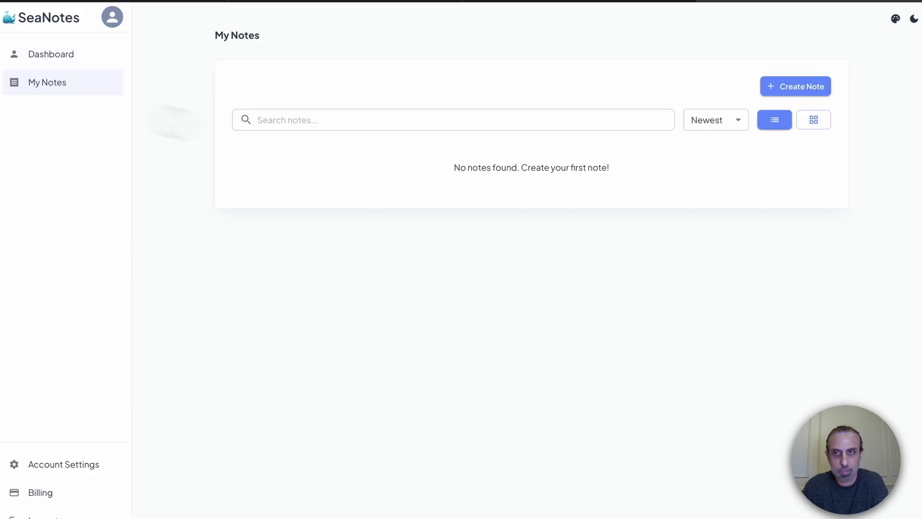
pyautogui.click(796, 87)
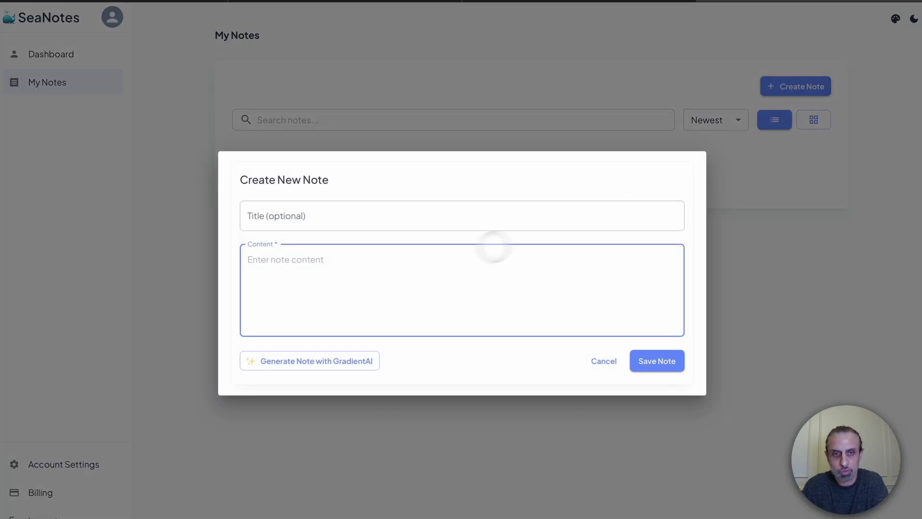
pyautogui.write('This is a sample note.')
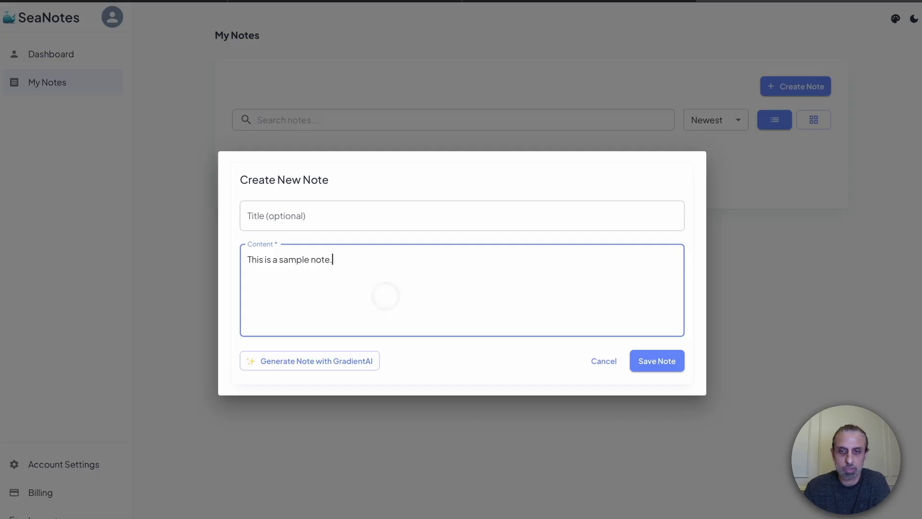
pyautogui.click(656, 360)
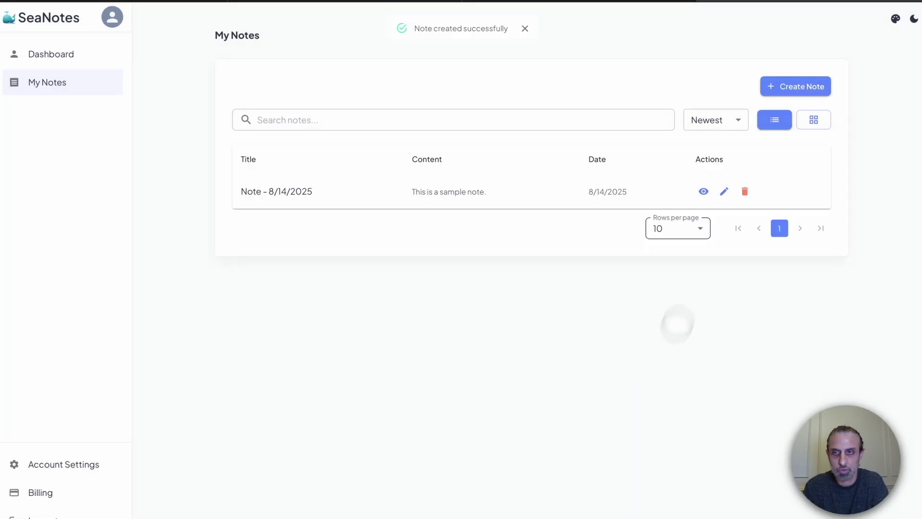
# Save a second note generated with GradientAI, 'Fridge Cleaning Tips for Freshness'.
pyautogui.click(796, 86)
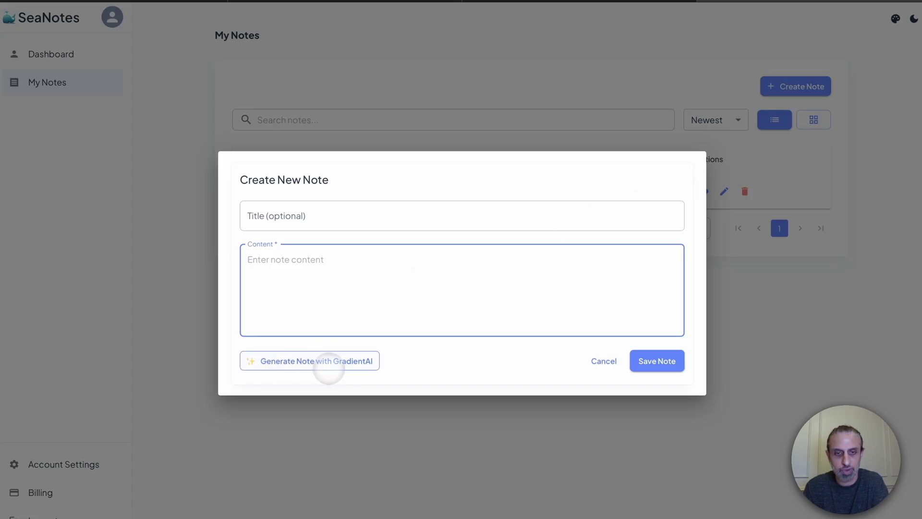
pyautogui.click(334, 364)
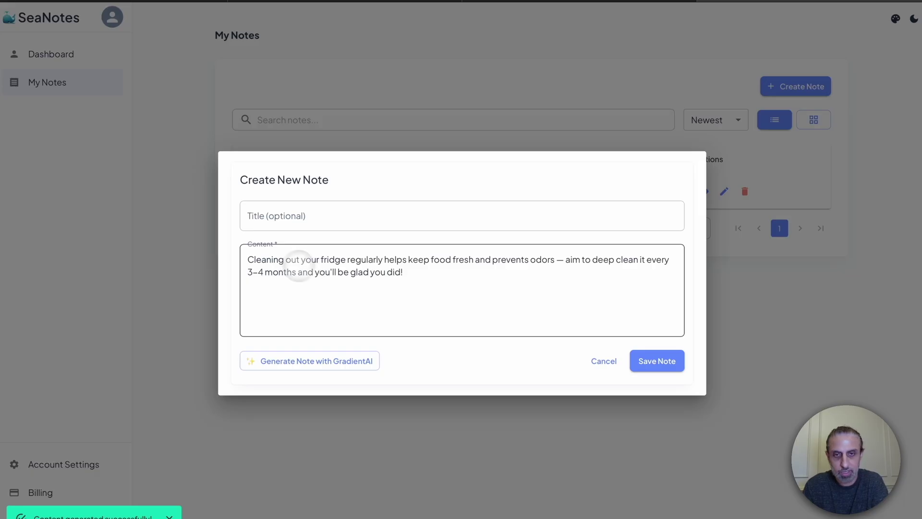
pyautogui.click(411, 273)
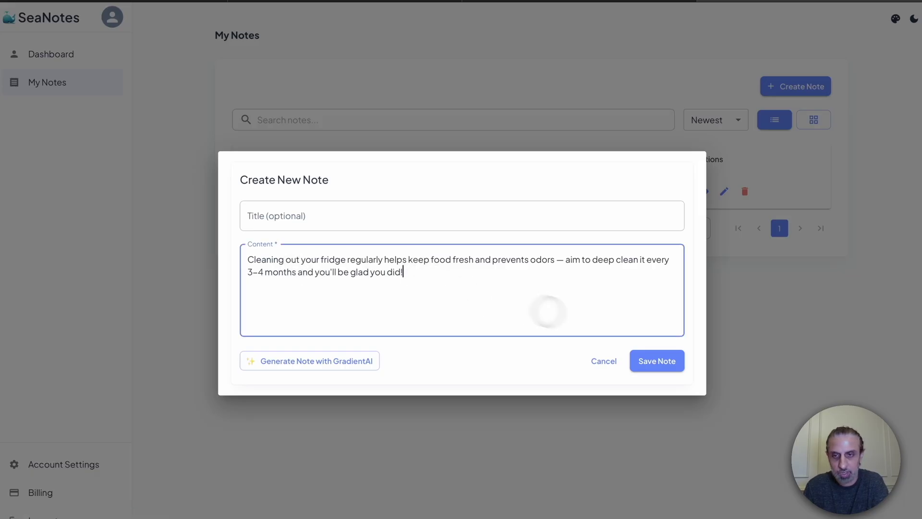
pyautogui.click(657, 361)
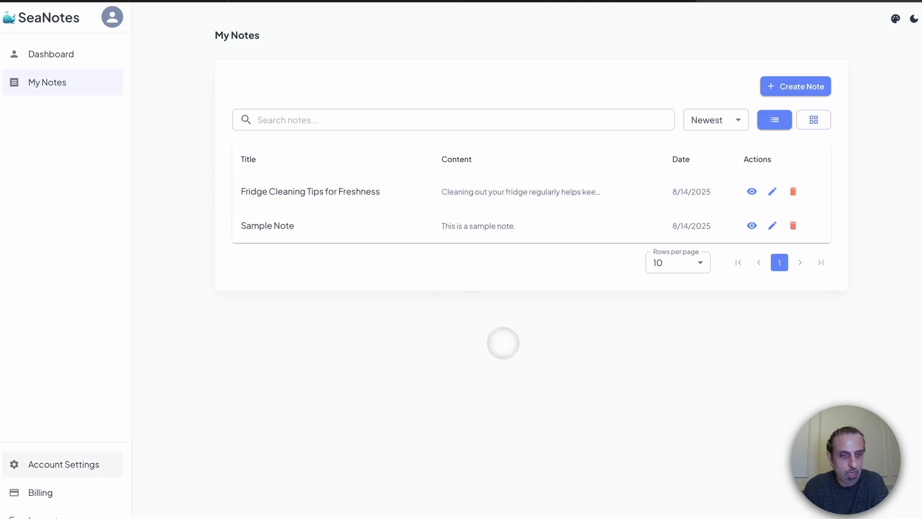
# Upload profile.png as the profile picture in Account Settings and save.
pyautogui.click(68, 464)
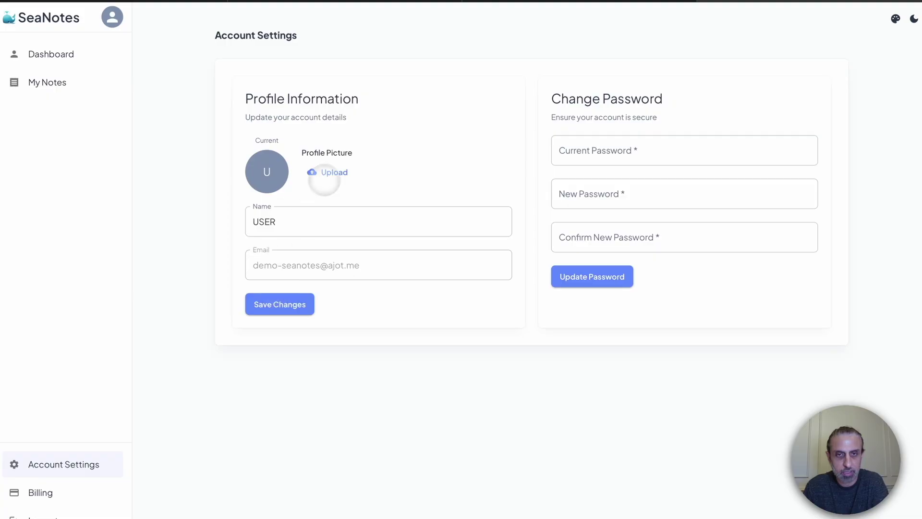
pyautogui.click(331, 172)
pyautogui.click(401, 225)
pyautogui.doubleClick(401, 225)
pyautogui.click(277, 304)
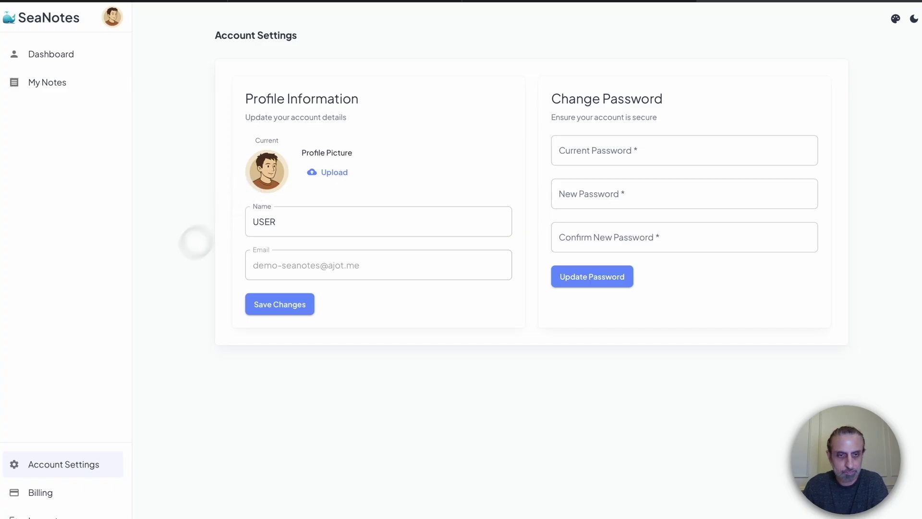
# Replace the placeholder display name, save it, and go to the Billing page.
pyautogui.click(284, 222)
pyautogui.hotkey('ctrl', 'a')
pyautogui.write('Amit Jotwani')
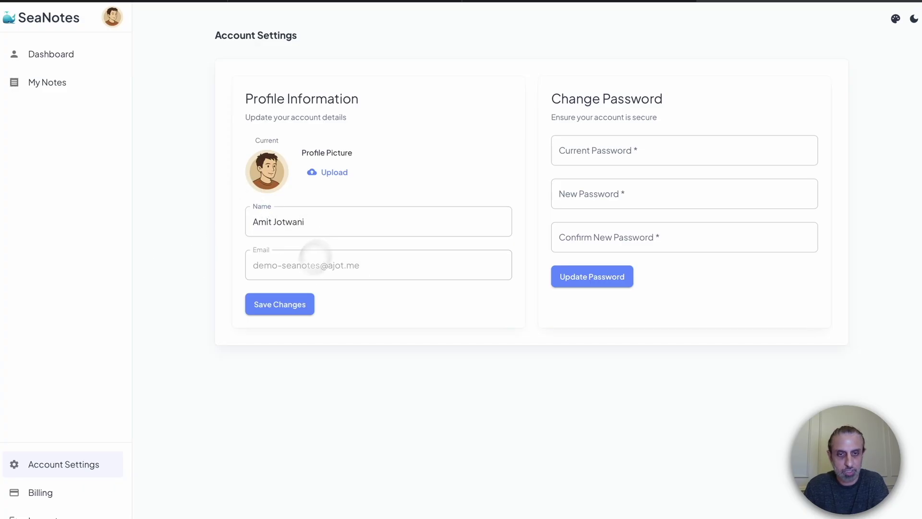
pyautogui.click(279, 304)
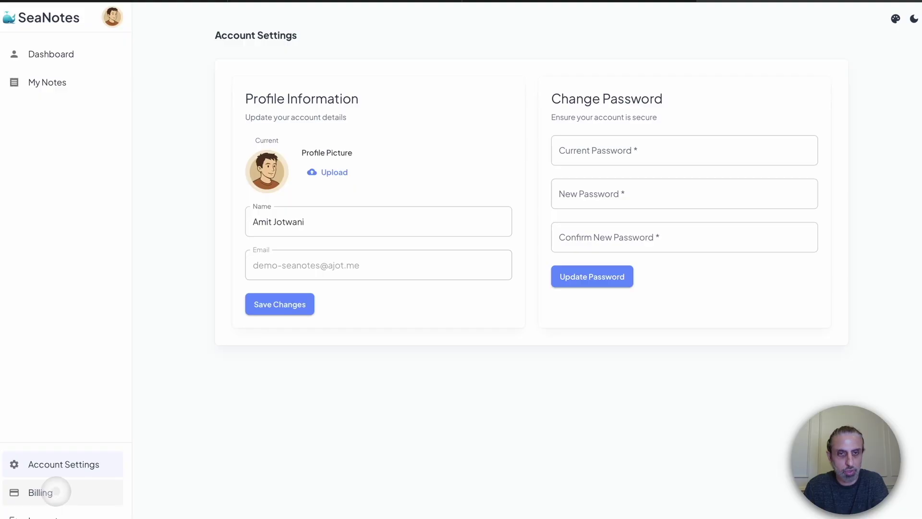
pyautogui.click(54, 492)
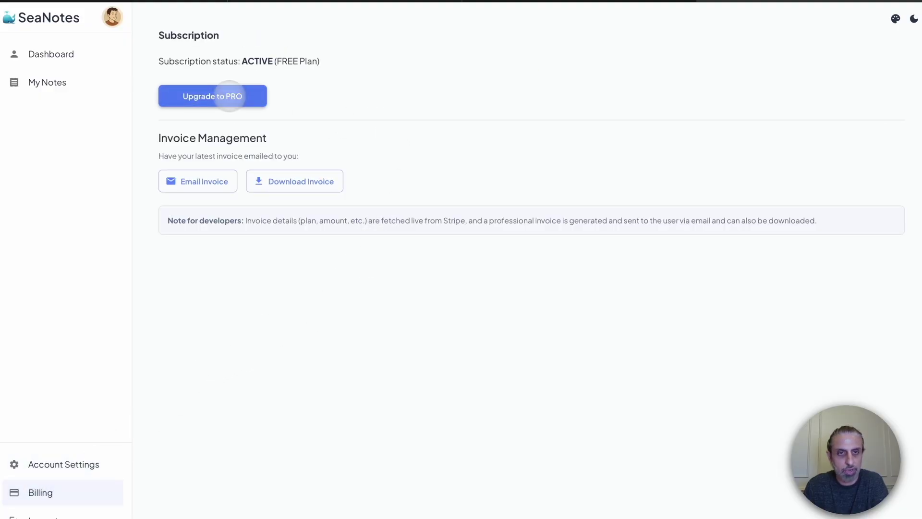
# Upgrade to the $12.00/month Pro Plan, paying with test card 4242 in Stripe Checkout.
pyautogui.click(212, 96)
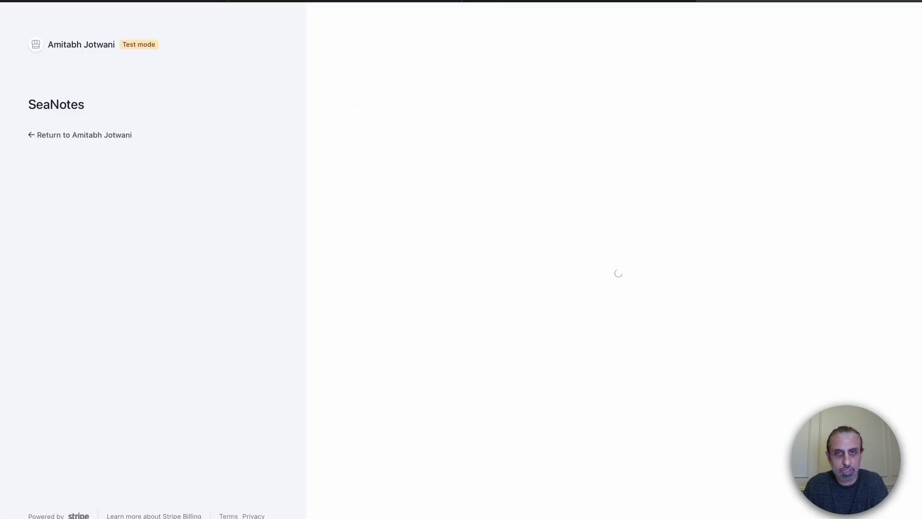
pyautogui.click(461, 269)
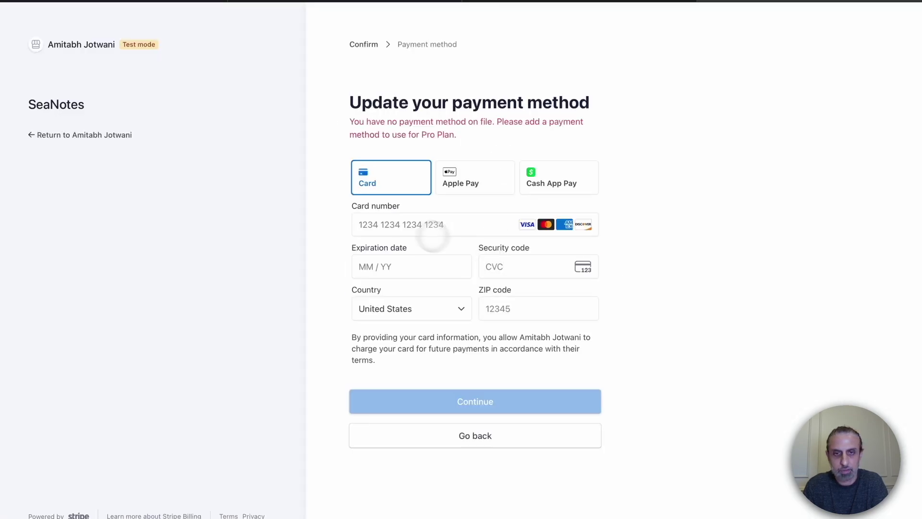
pyautogui.click(389, 225)
pyautogui.write('4242 ')
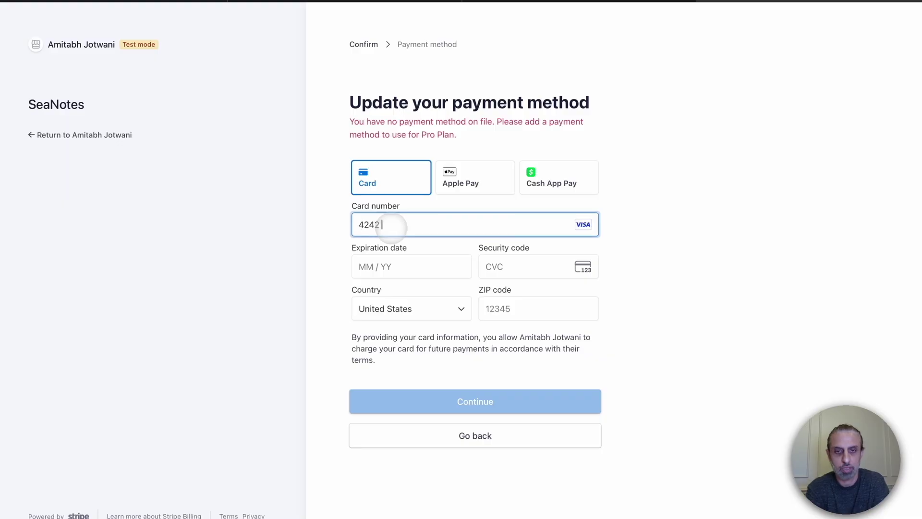
pyautogui.write('4242 4242 4242')
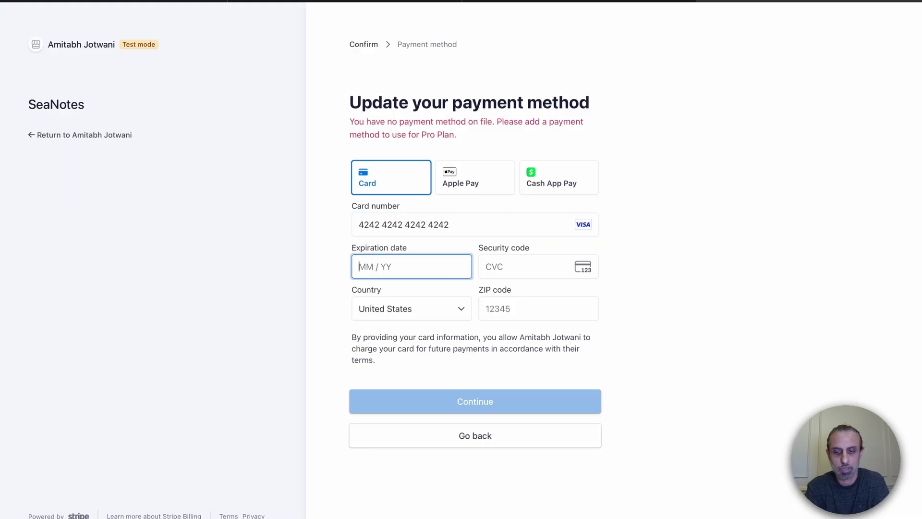
pyautogui.write('113012310016')
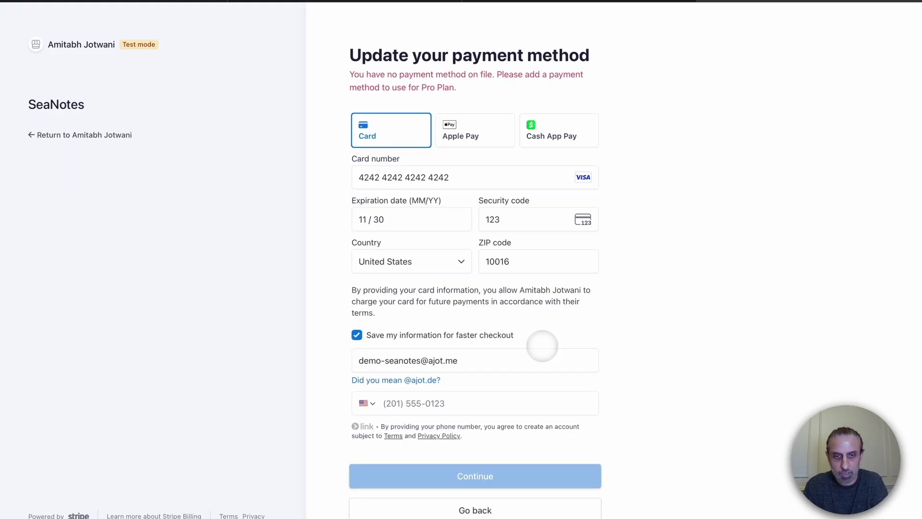
pyautogui.press('Return')
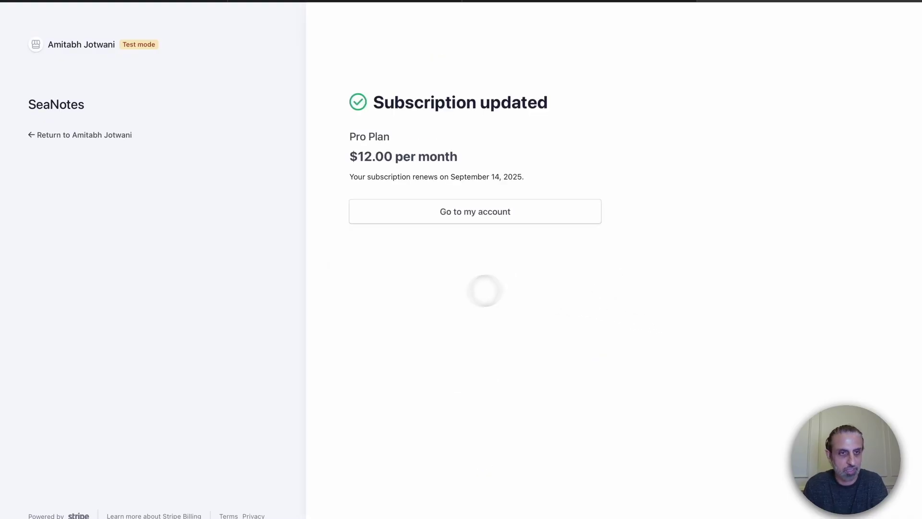
# Back on the Billing page, email yourself the latest invoice.
pyautogui.click(79, 135)
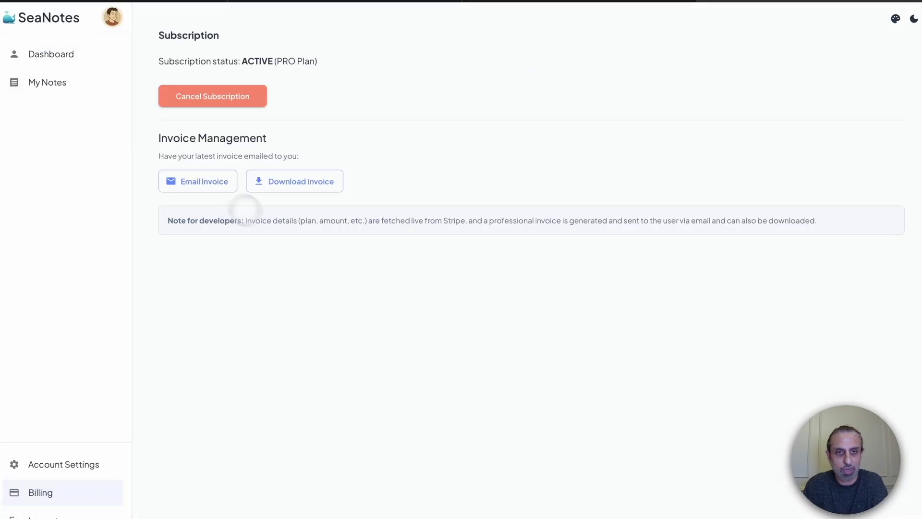
pyautogui.moveTo(157, 61); pyautogui.dragTo(342, 62)
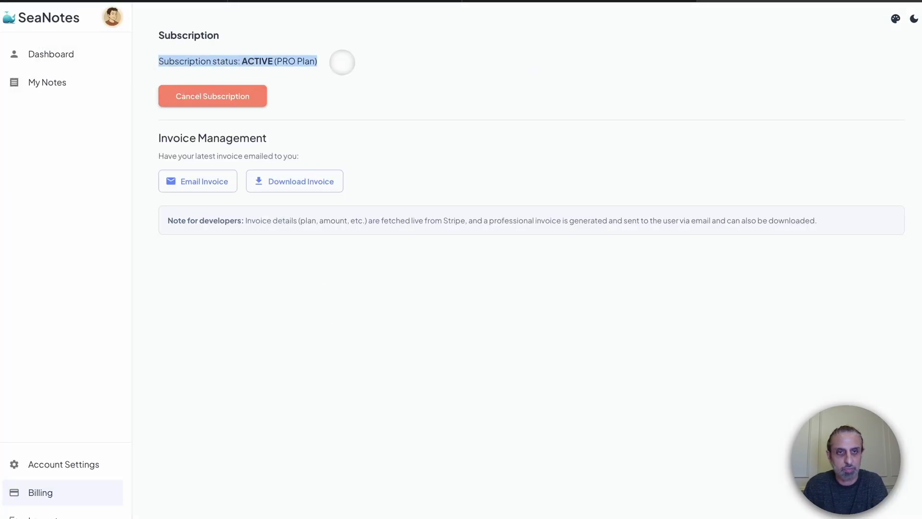
pyautogui.click(328, 60)
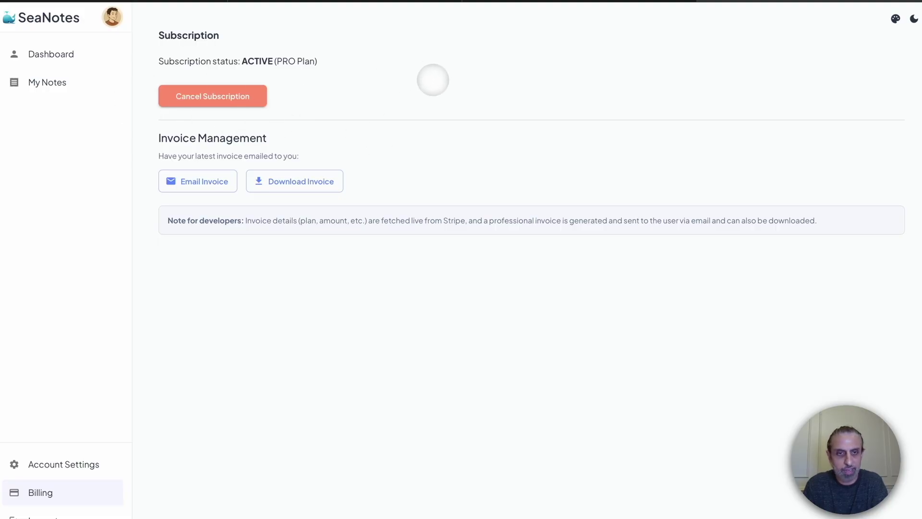
pyautogui.click(193, 182)
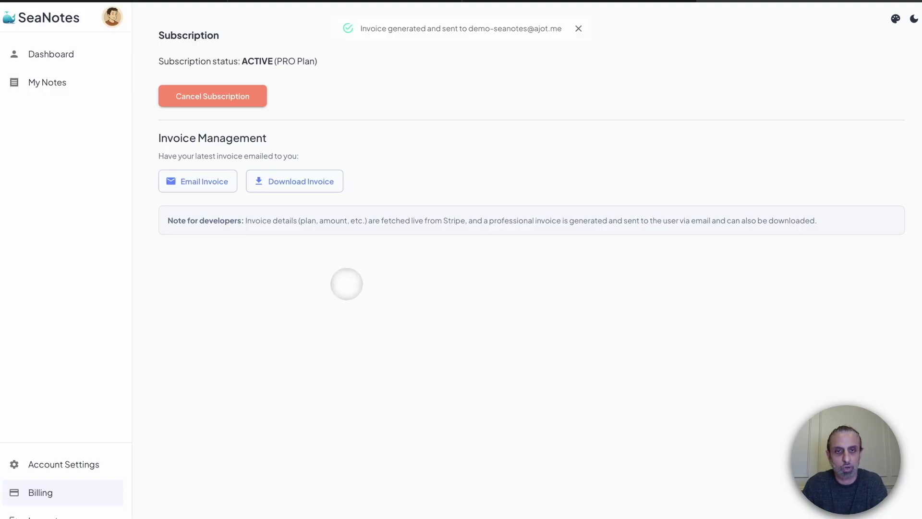
# Confirm the $12 Pro Plan invoice arrived in Gmail, then log out of SeaNotes.
pyautogui.click(546, 7)
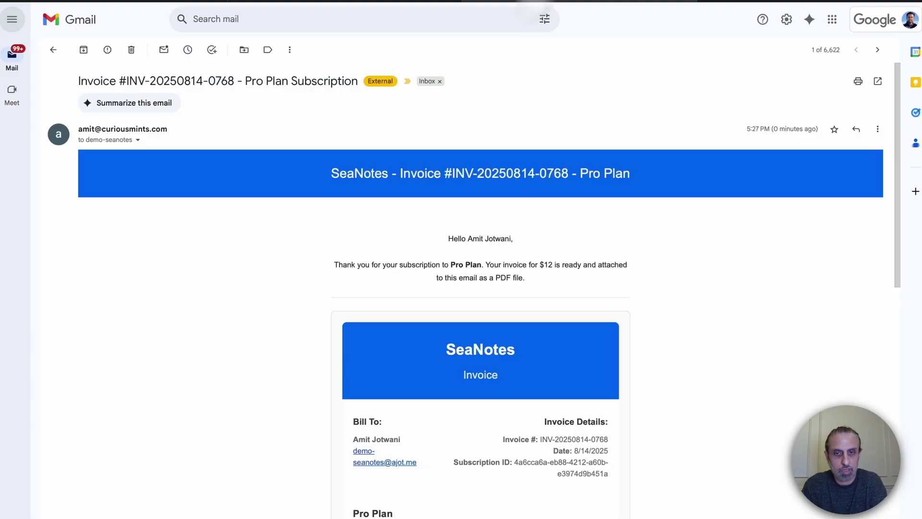
pyautogui.scroll(-5, 297, 222)
pyautogui.scroll(-3, 297, 222)
pyautogui.scroll(5, 297, 222)
pyautogui.hotkey('ctrl', 'Tab')
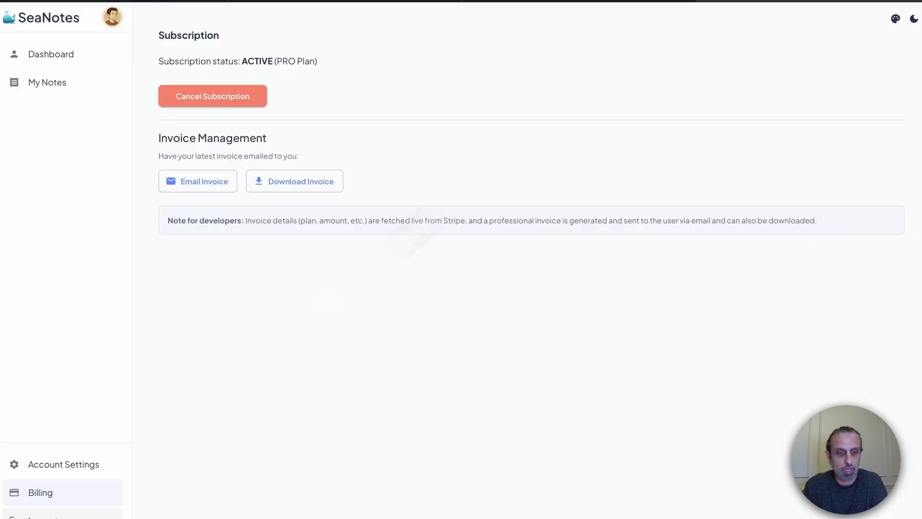
pyautogui.click(55, 515)
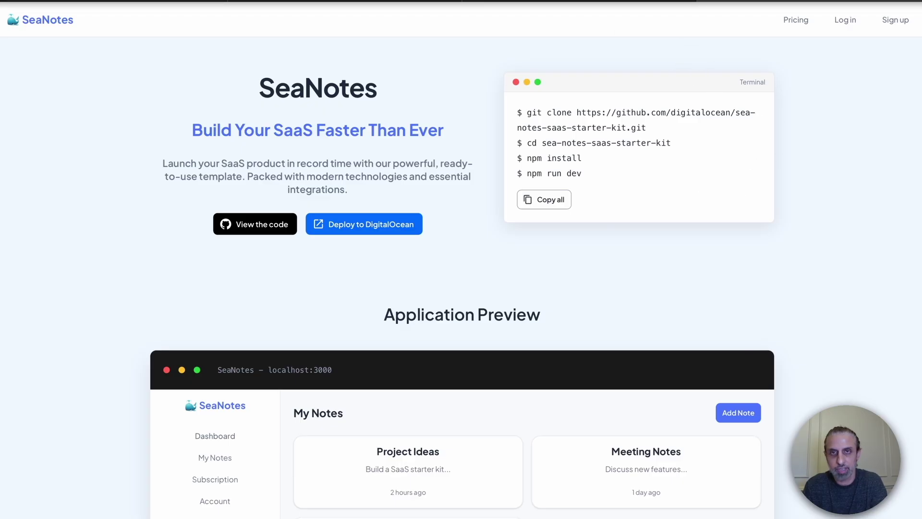
# Load the SeaNotes System Status page and check each service card, including Billing (Stripe).
pyautogui.press('super+l')
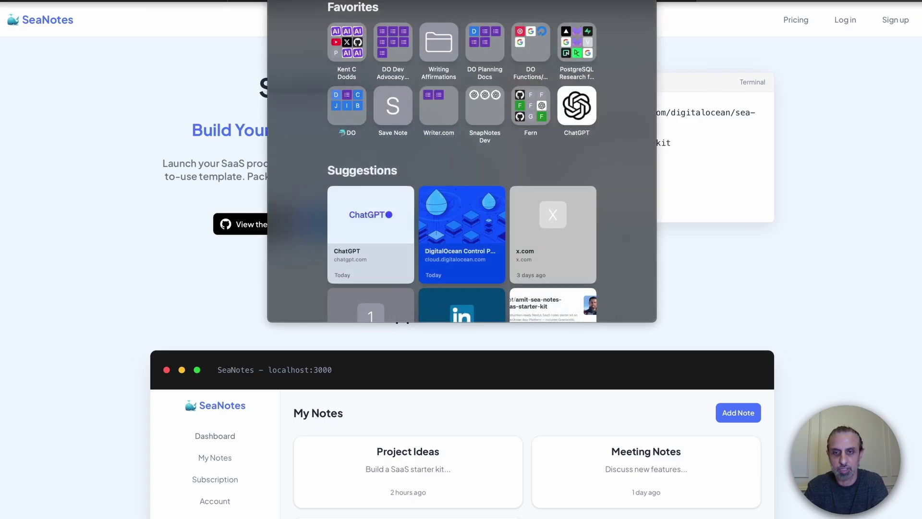
pyautogui.write('sea')
pyautogui.press('Return')
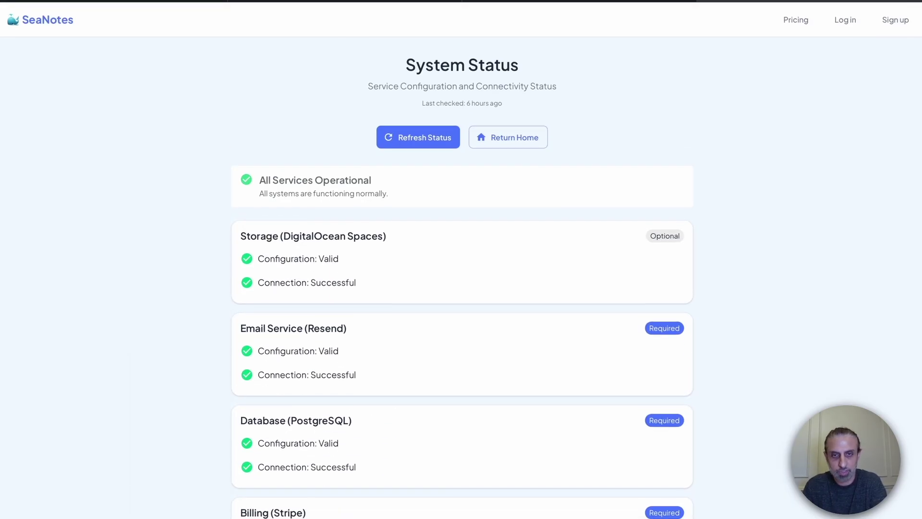
pyautogui.scroll(-3, 715, 189)
pyautogui.scroll(-3, 715, 189)
pyautogui.scroll(-2, 715, 189)
pyautogui.scroll(-2, 715, 190)
pyautogui.scroll(-2, 716, 190)
pyautogui.scroll(10, 715, 189)
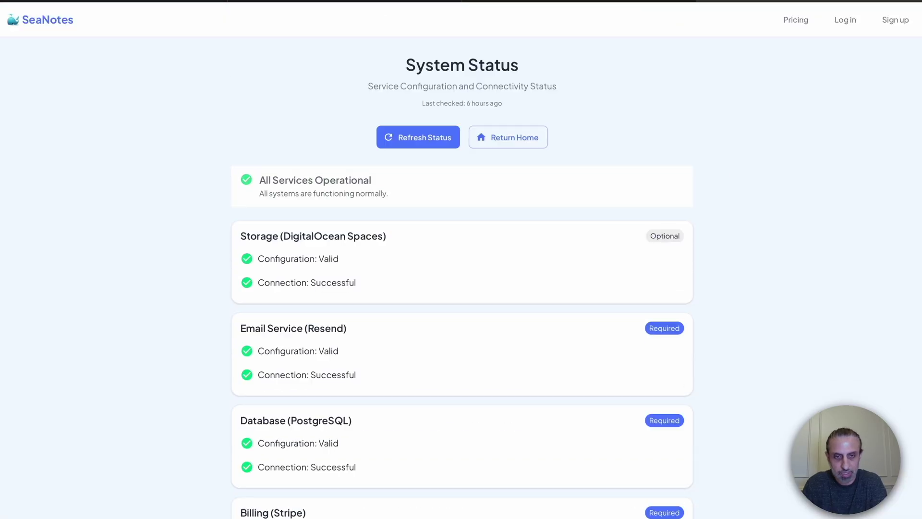
pyautogui.moveTo(241, 327); pyautogui.dragTo(337, 328)
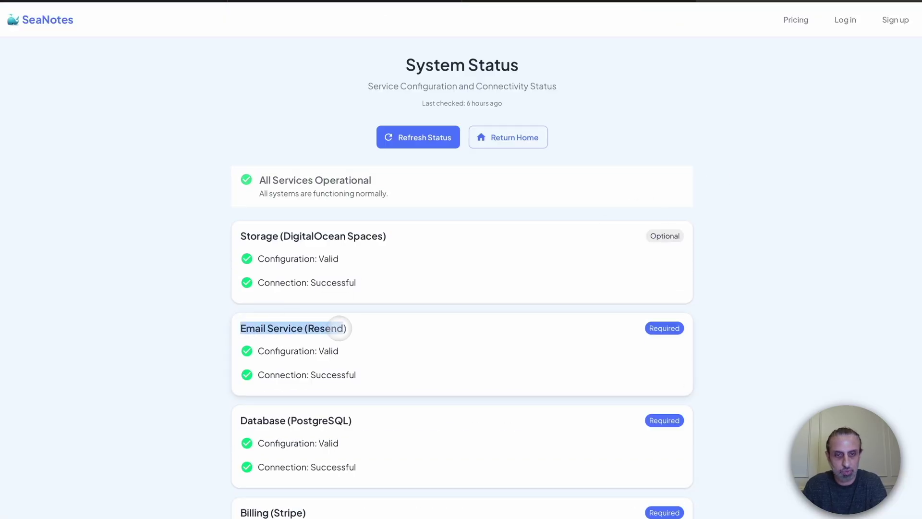
pyautogui.scroll(-3, 317, 354)
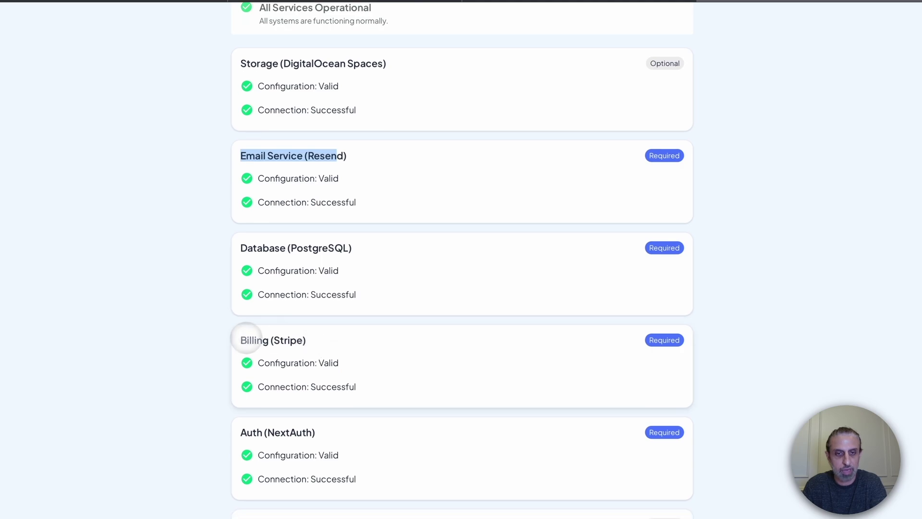
pyautogui.moveTo(238, 340); pyautogui.dragTo(339, 340)
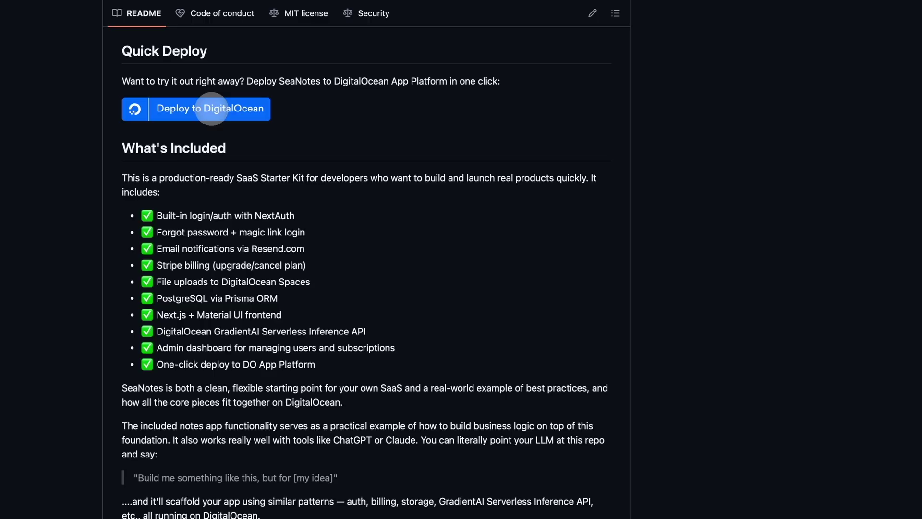
# Start the Deploy to DigitalOcean flow and review the dev database and web service settings.
pyautogui.click(211, 108)
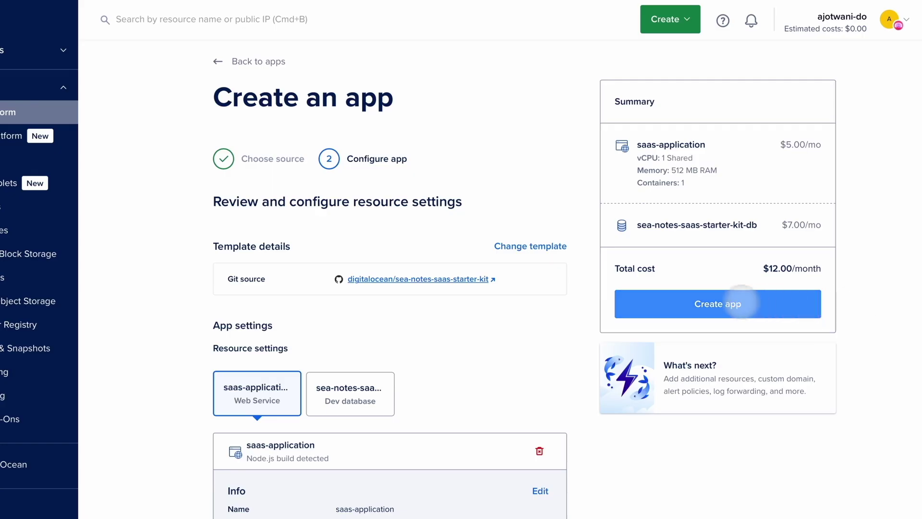
pyautogui.click(718, 303)
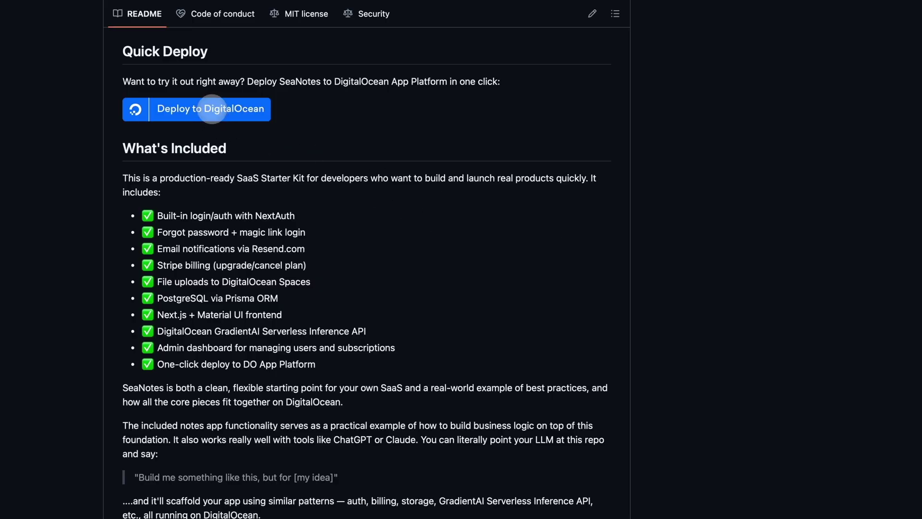
pyautogui.click(213, 108)
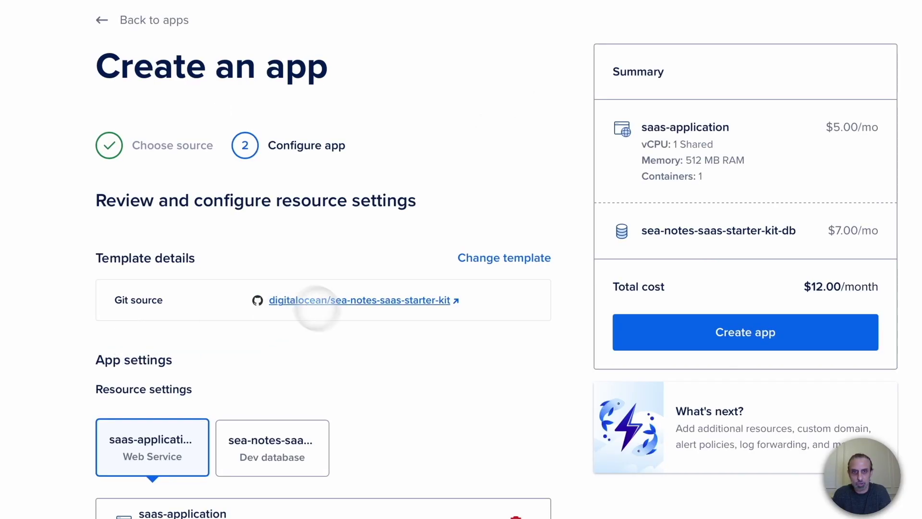
pyautogui.scroll(-3, 332, 317)
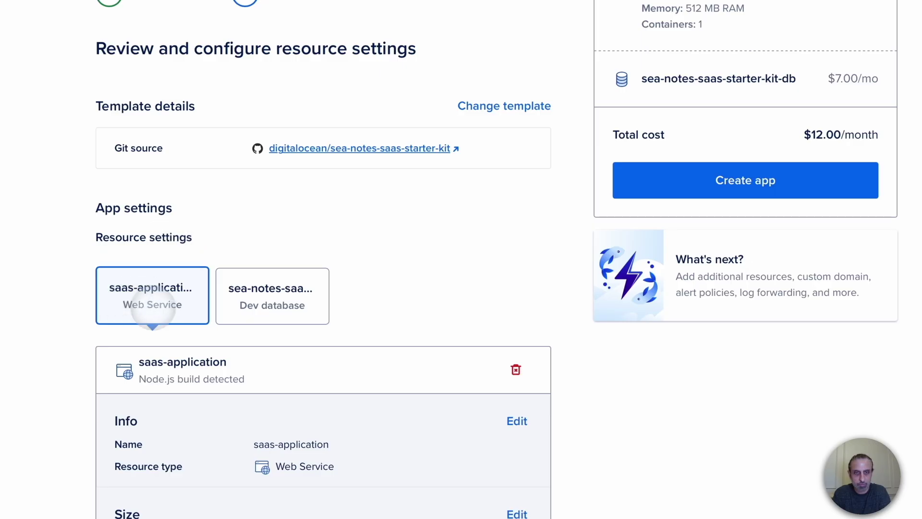
pyautogui.click(281, 295)
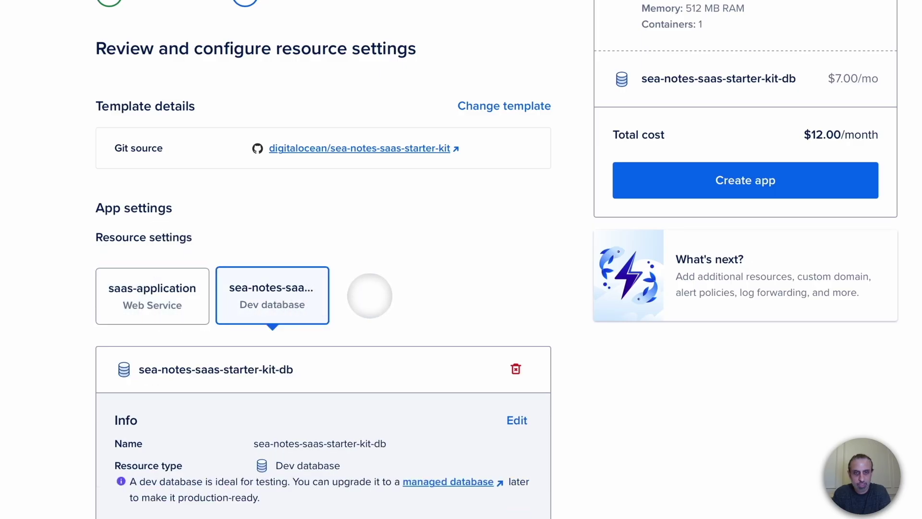
pyautogui.scroll(-3, 378, 287)
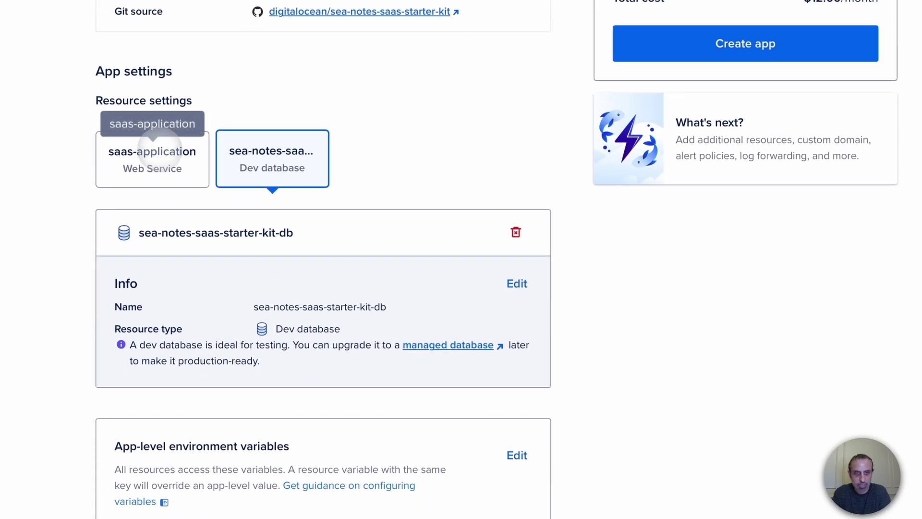
pyautogui.click(161, 160)
pyautogui.scroll(-3, 593, 313)
pyautogui.scroll(-3, 594, 314)
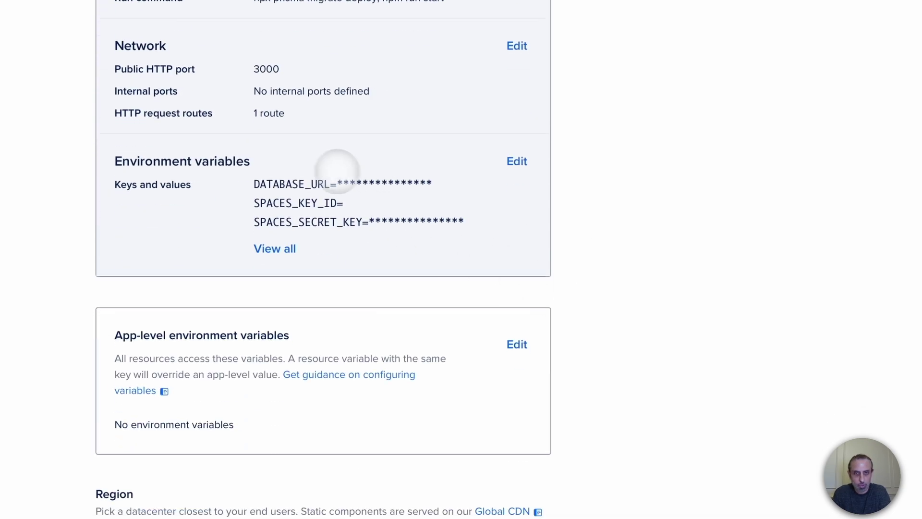
pyautogui.scroll(-3, 634, 255)
pyautogui.scroll(-3, 633, 256)
pyautogui.scroll(-2, 612, 274)
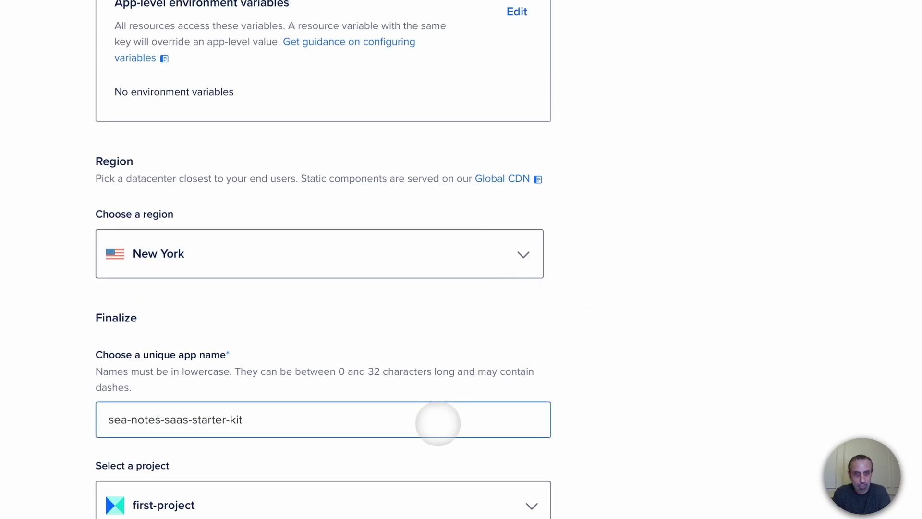
# Name the app sea-notes-demo-one-click and create it.
pyautogui.click(438, 425)
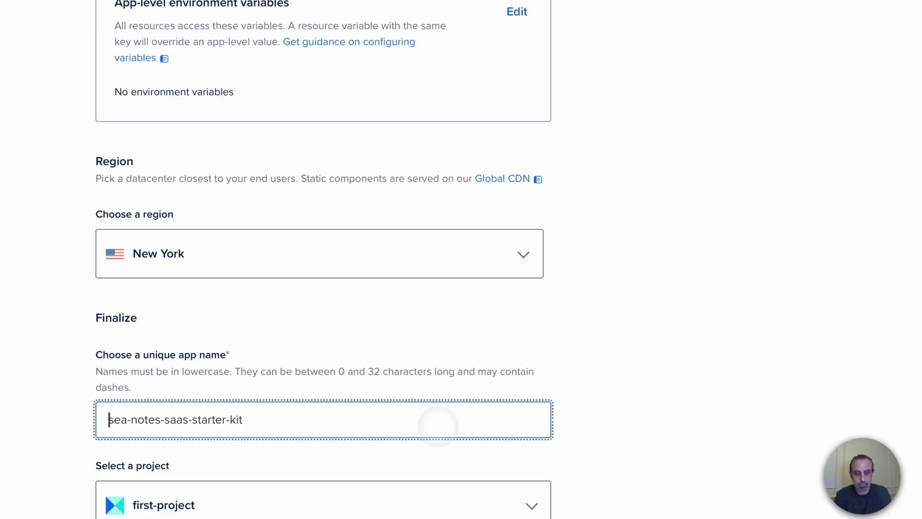
pyautogui.press('BackSpace')
pyautogui.press('BackSpace')
pyautogui.press('BackSpace')
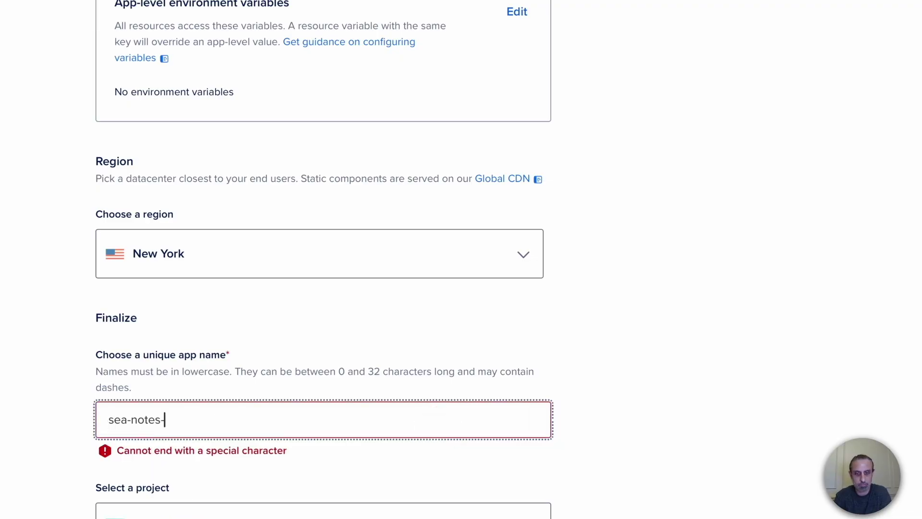
pyautogui.write('emo-one-click')
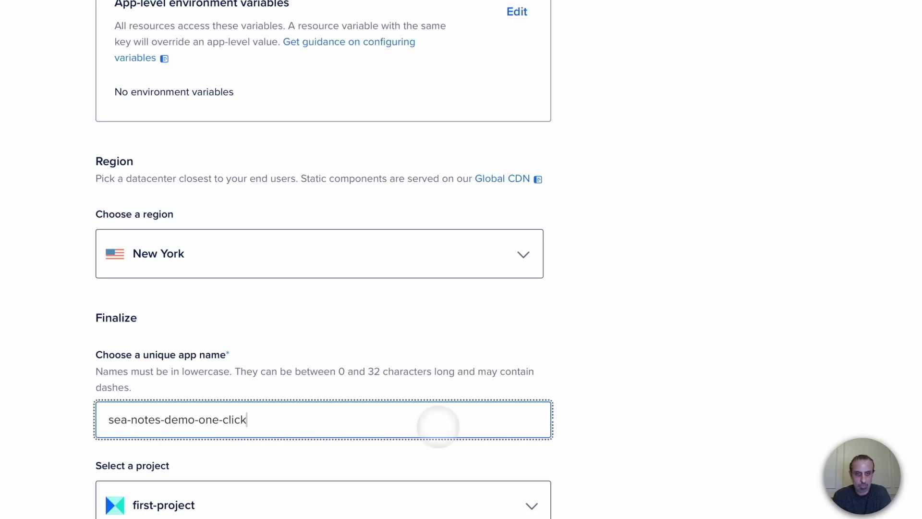
pyautogui.scroll(4, 617, 344)
pyautogui.scroll(5, 617, 344)
pyautogui.scroll(5, 617, 343)
pyautogui.click(760, 332)
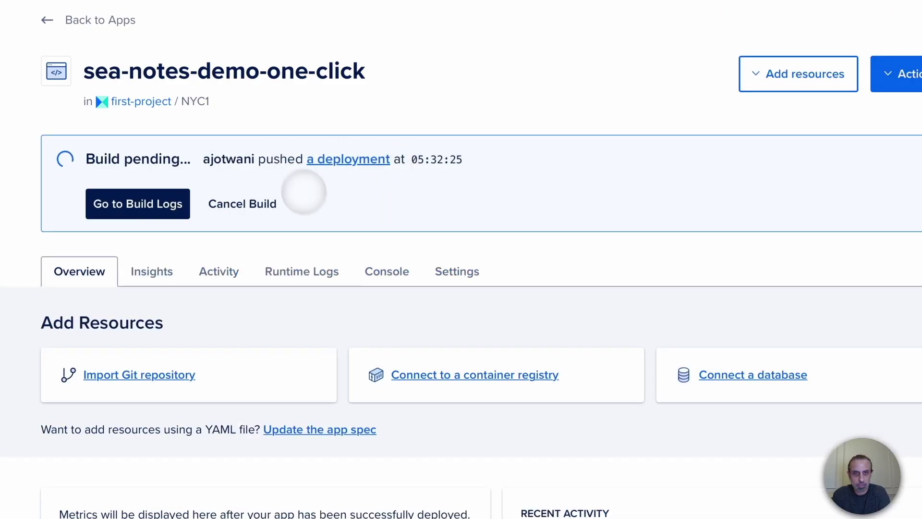
# Follow the sea-notes-demo-one-click build logs until it reports Deployed successfully.
pyautogui.click(137, 203)
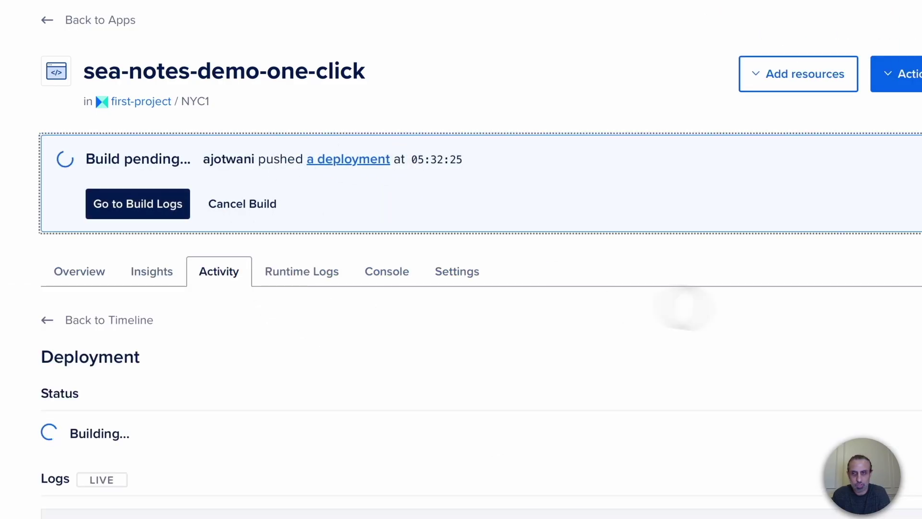
pyautogui.scroll(-3, 461, 324)
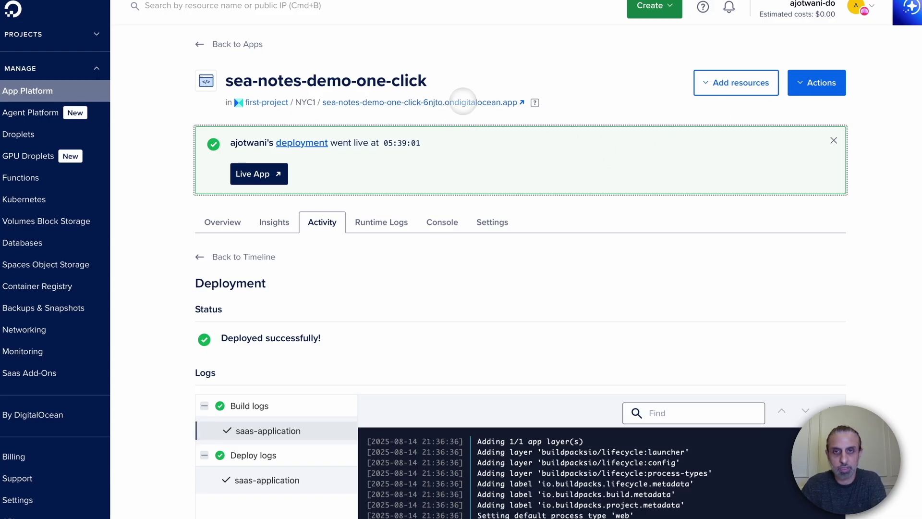
pyautogui.scroll(1, 461, 101)
# In the live app, check System Status: Storage, Email and Stripe fail, only PostgreSQL connected.
pyautogui.click(543, 6)
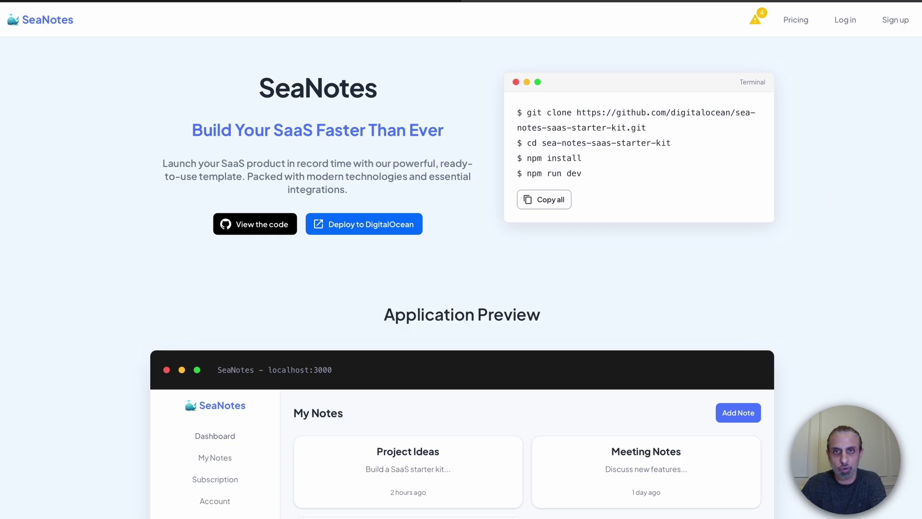
pyautogui.click(754, 19)
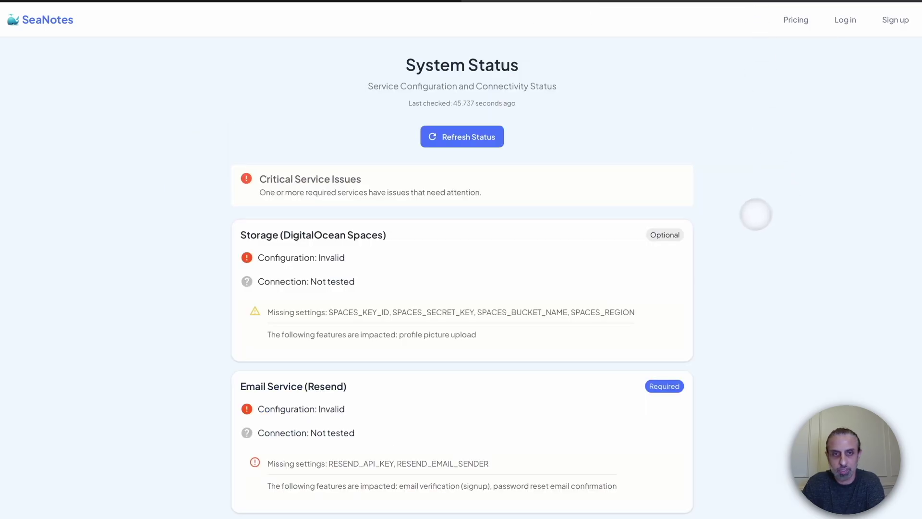
pyautogui.scroll(-3, 733, 225)
pyautogui.scroll(-1, 734, 226)
pyautogui.scroll(4, 723, 241)
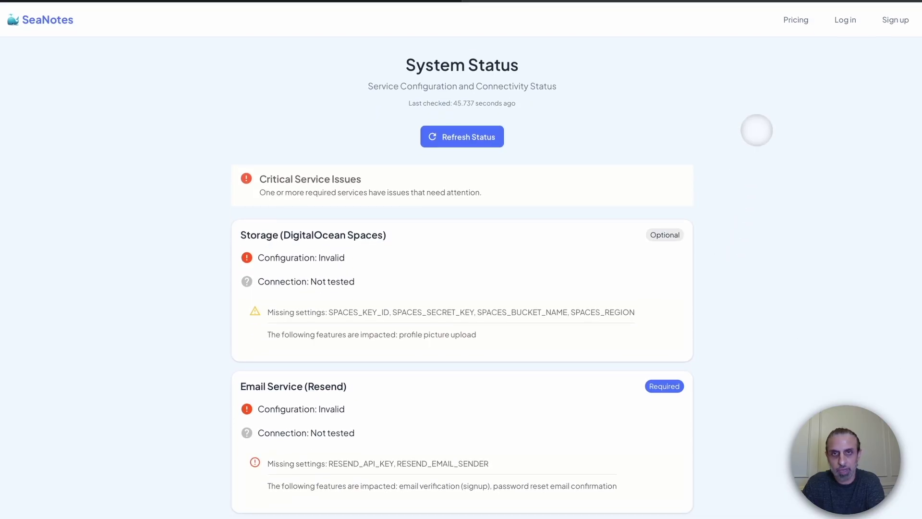
pyautogui.scroll(-2, 436, 262)
pyautogui.scroll(-1, 360, 267)
pyautogui.scroll(-2, 326, 281)
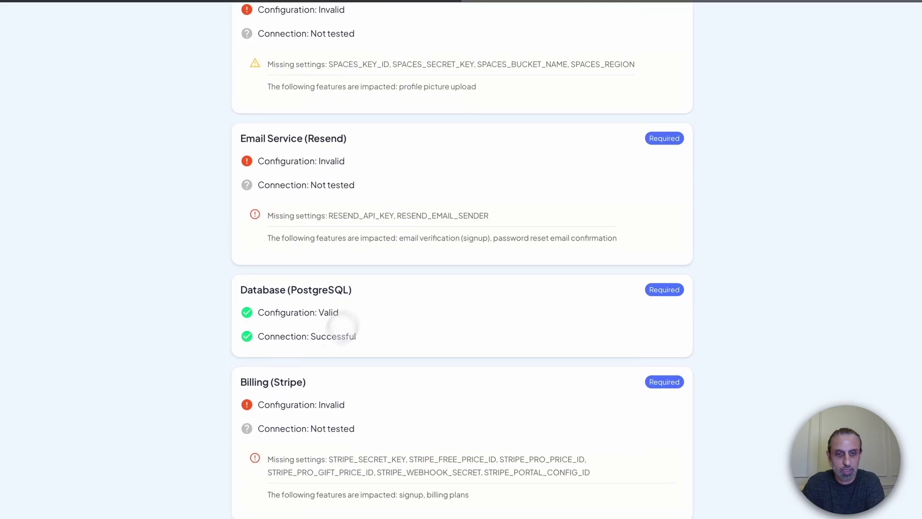
pyautogui.scroll(3, 432, 273)
pyautogui.scroll(2, 452, 263)
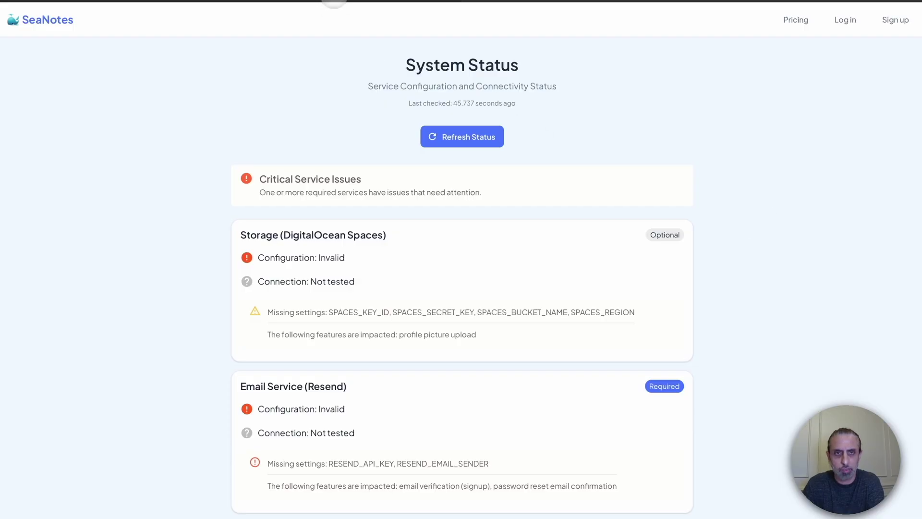
pyautogui.click(331, 9)
pyautogui.click(492, 237)
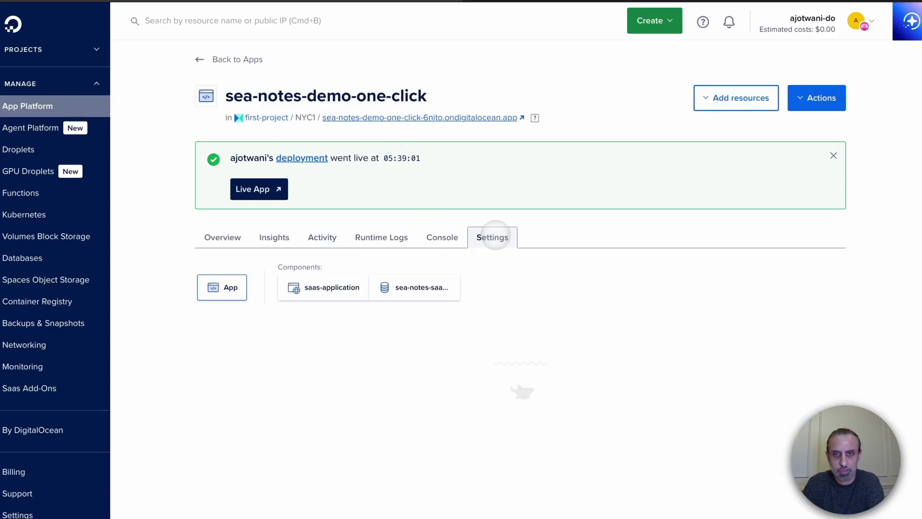
pyautogui.click(332, 287)
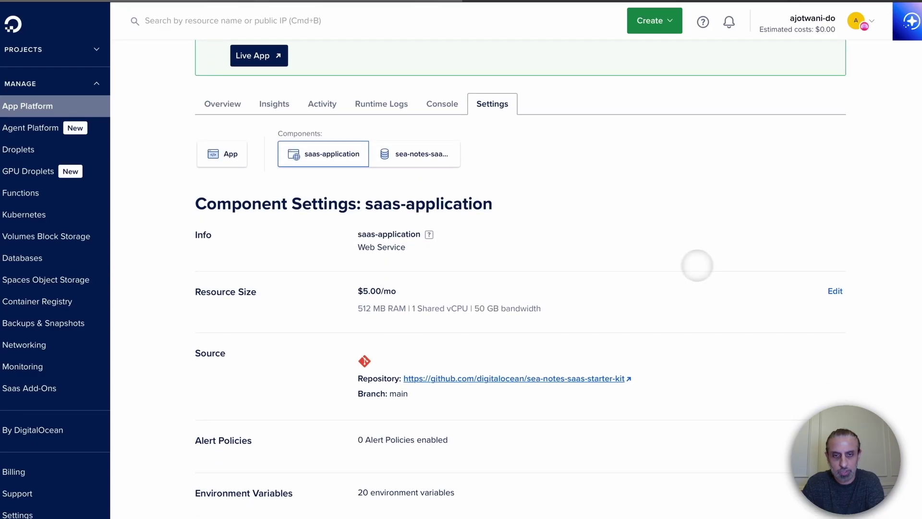
pyautogui.scroll(-5, 698, 271)
pyautogui.scroll(2, 698, 270)
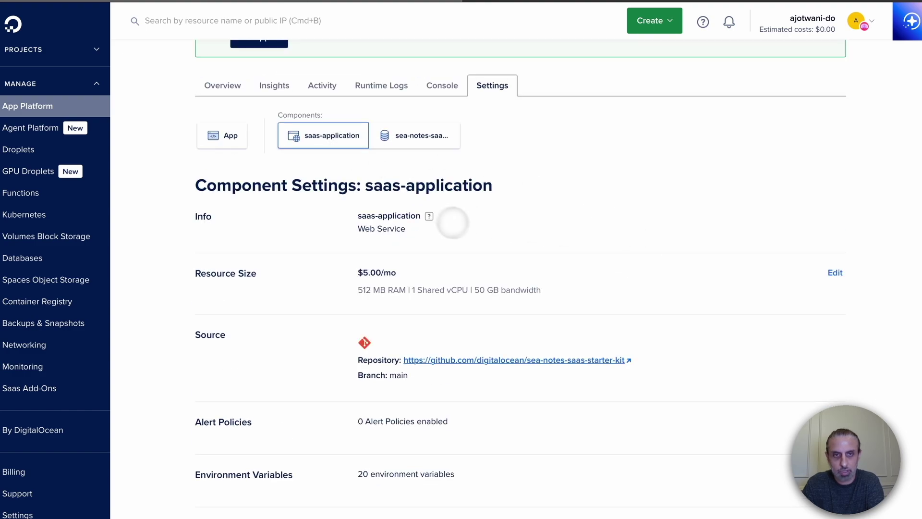
pyautogui.scroll(-3, 627, 288)
pyautogui.scroll(-2, 632, 299)
pyautogui.scroll(-1, 633, 299)
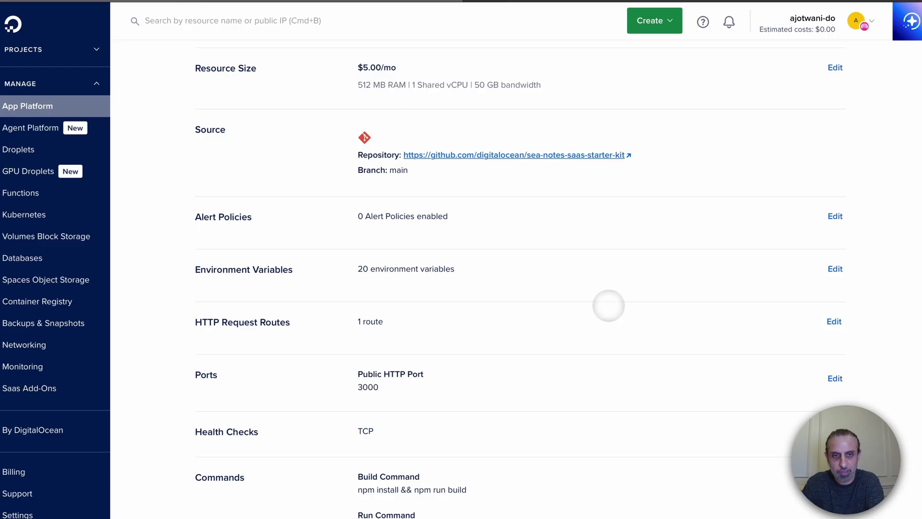
pyautogui.click(834, 269)
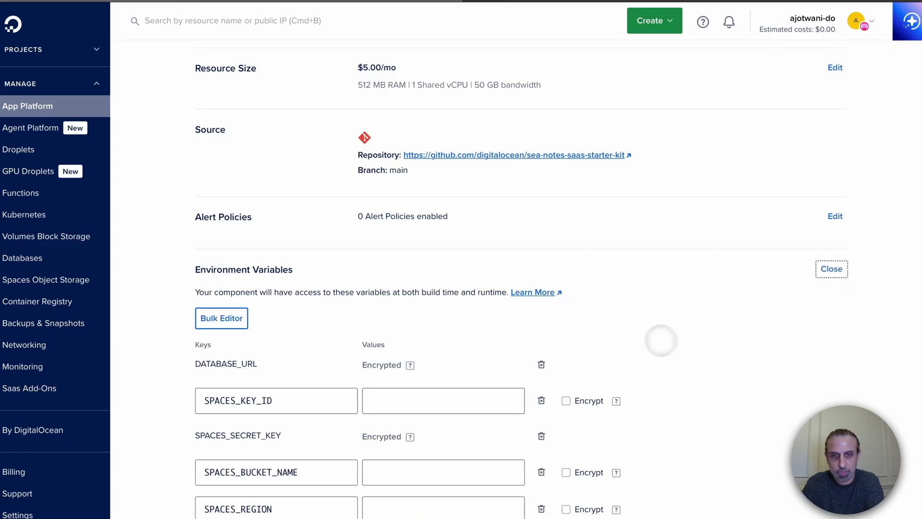
pyautogui.scroll(-3, 646, 339)
pyautogui.scroll(-3, 647, 339)
pyautogui.scroll(-2, 647, 339)
pyautogui.scroll(-2, 646, 338)
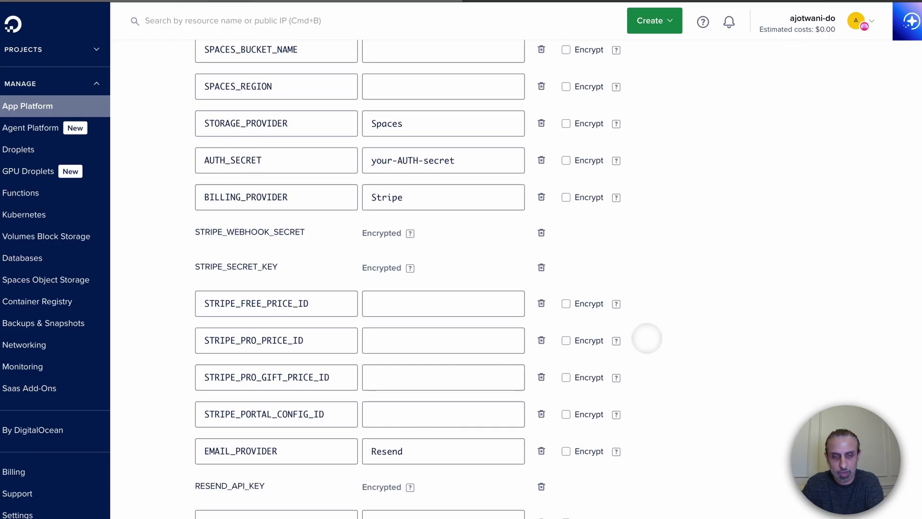
pyautogui.scroll(-2, 647, 339)
pyautogui.scroll(-2, 646, 339)
pyautogui.scroll(-1, 646, 339)
pyautogui.scroll(5, 646, 338)
pyautogui.scroll(4, 645, 339)
pyautogui.scroll(5, 646, 339)
pyautogui.scroll(1, 647, 339)
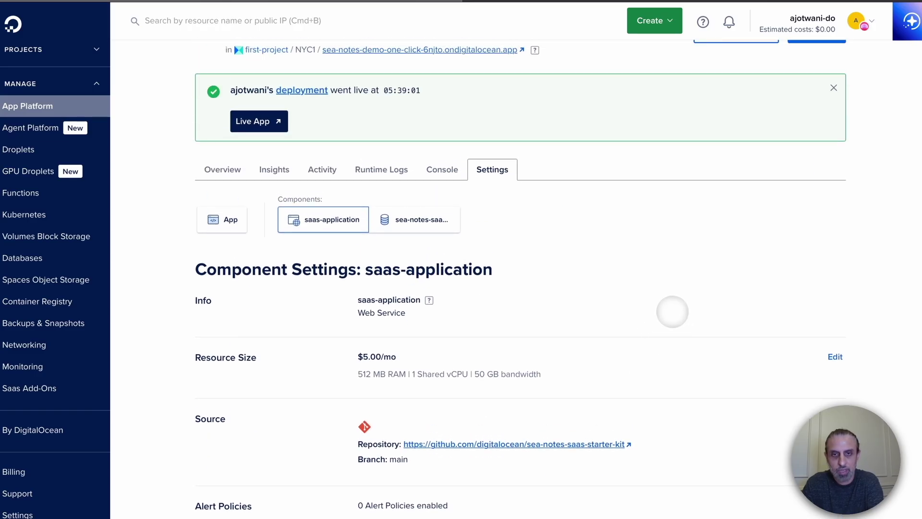
pyautogui.scroll(-5, 674, 311)
pyautogui.scroll(-3, 675, 311)
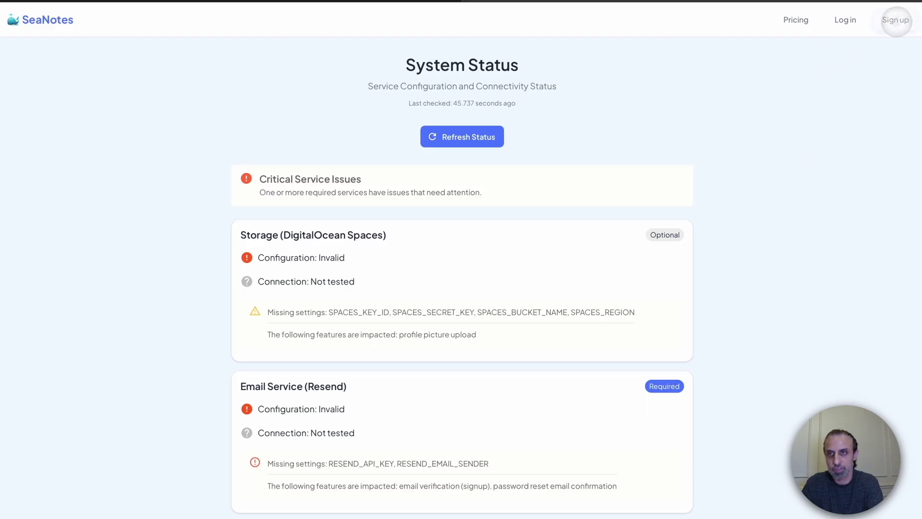
# Register a new SeaNotes account with an email and a confirmed password.
pyautogui.click(896, 19)
pyautogui.click(504, 247)
pyautogui.press('Tab')
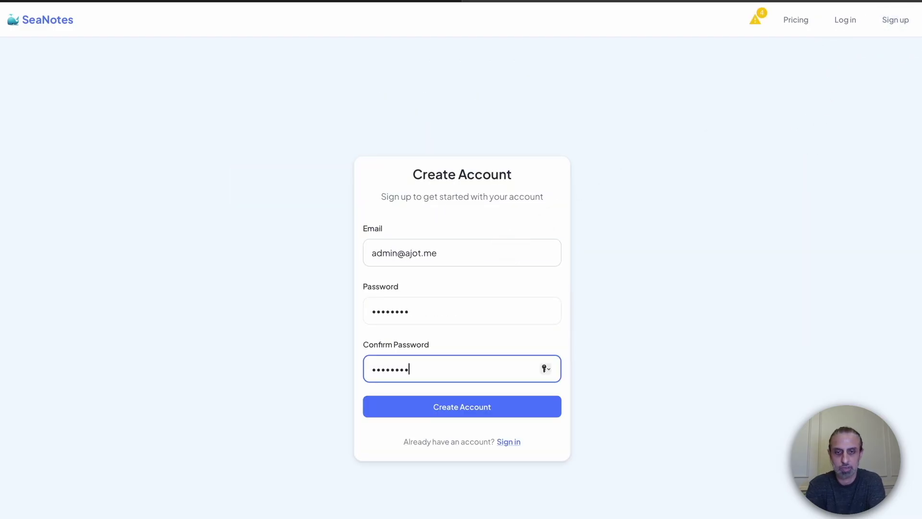
pyautogui.press('Return')
# Sign in with the new account and open the Admin Dashboard.
pyautogui.click(507, 351)
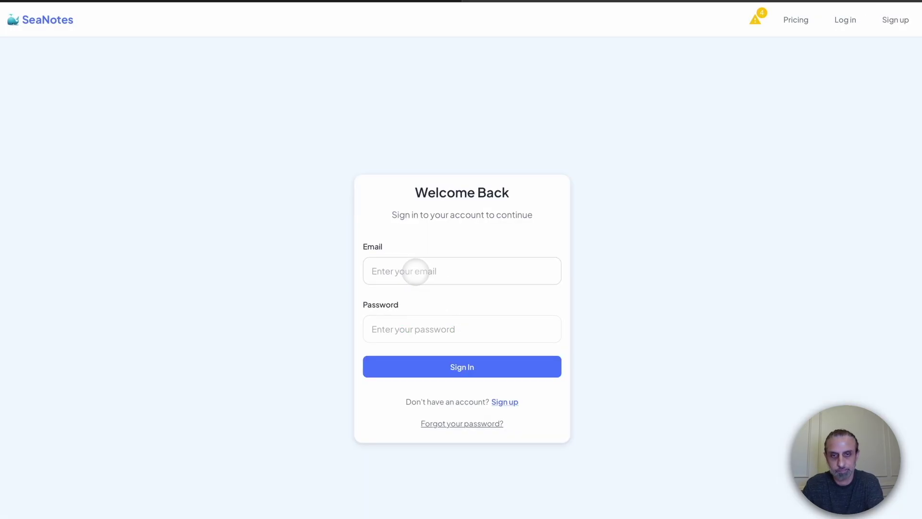
pyautogui.click(415, 271)
pyautogui.press('Tab')
pyautogui.write('password')
pyautogui.press('Return')
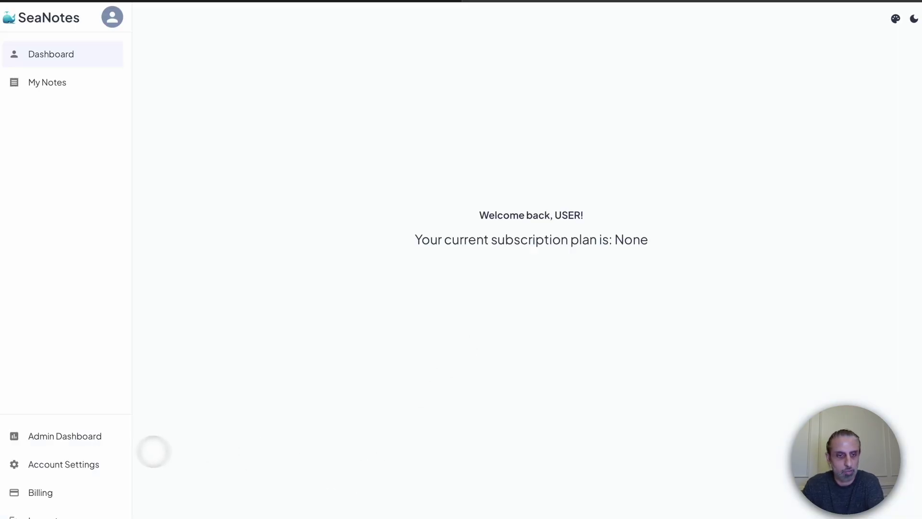
pyautogui.click(78, 432)
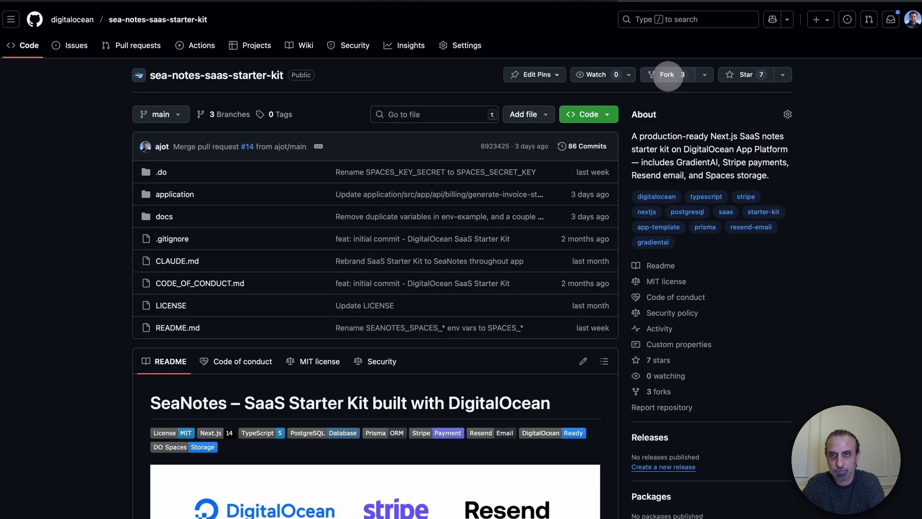
# Fork the starter kit repository under the name demo-sea-notes-saas-starter-kit.
pyautogui.click(667, 74)
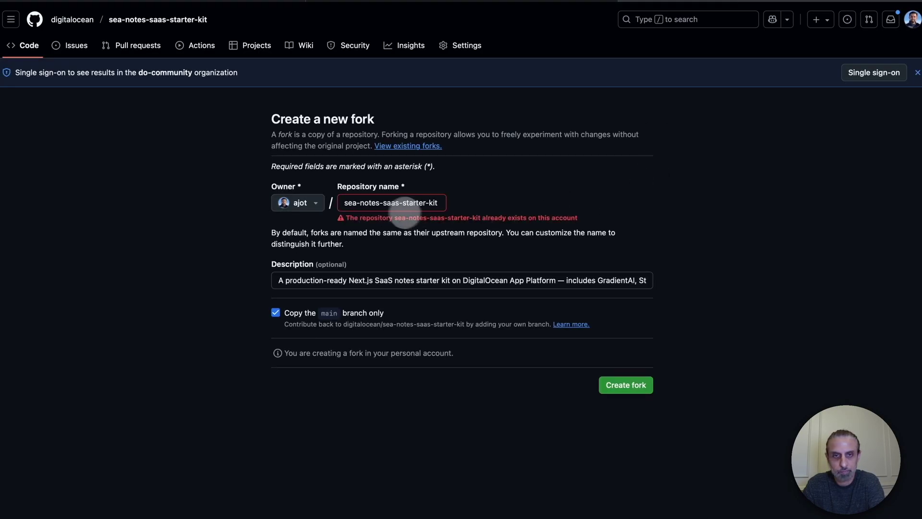
pyautogui.click(393, 203)
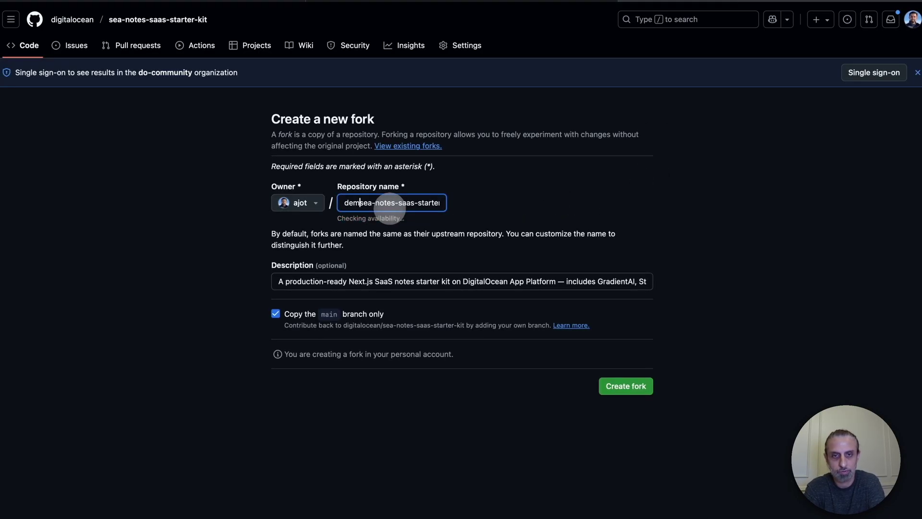
pyautogui.write('-')
pyautogui.tripleClick(389, 202)
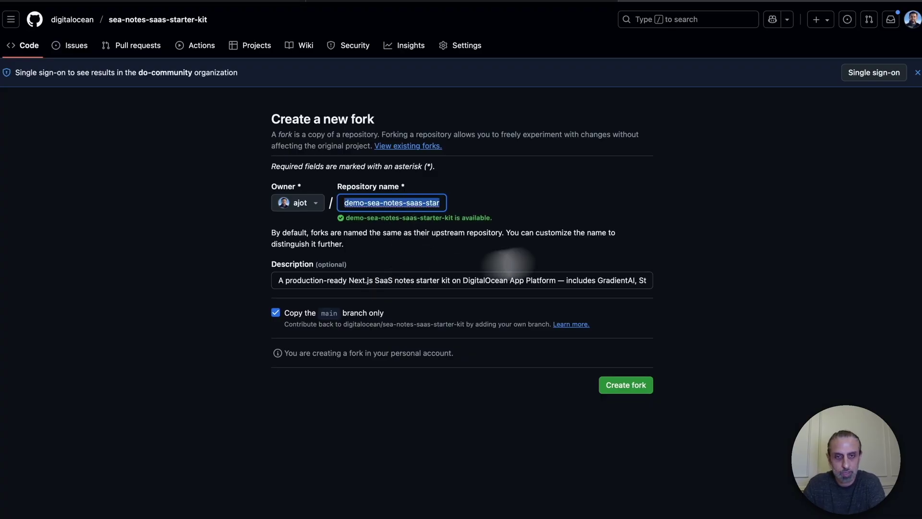
pyautogui.click(692, 235)
pyautogui.click(625, 385)
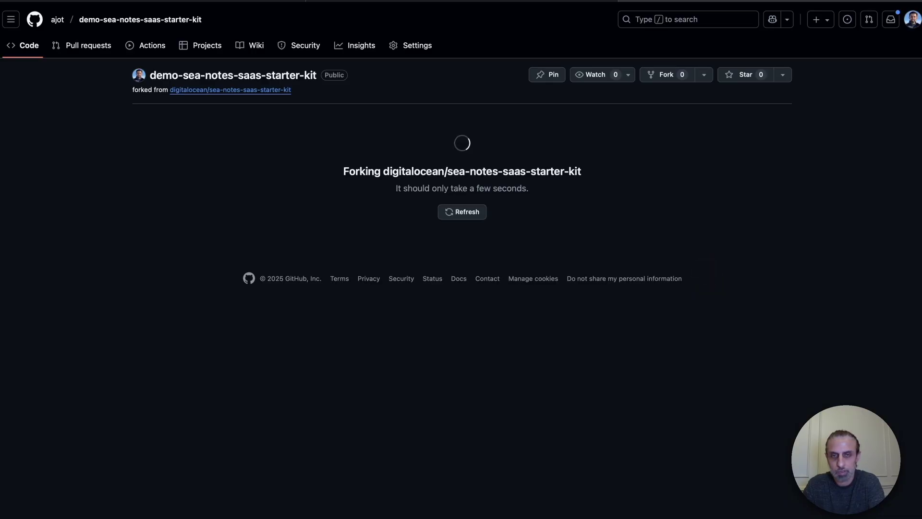
# Copy the fork's HTTPS clone URL.
pyautogui.click(604, 126)
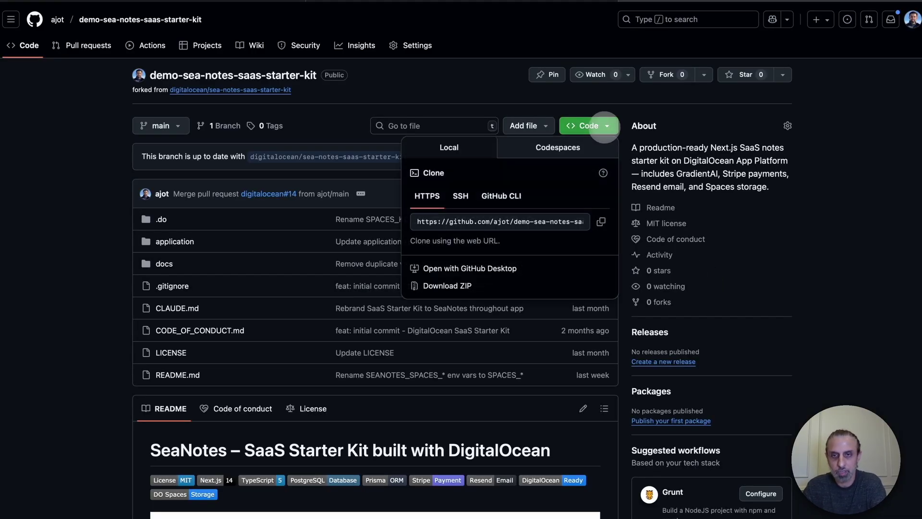
pyautogui.click(600, 221)
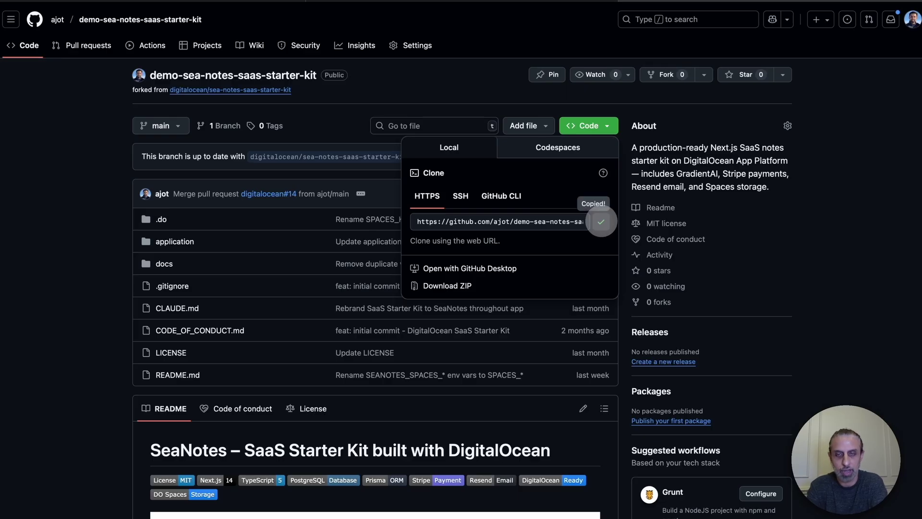
pyautogui.click(821, 205)
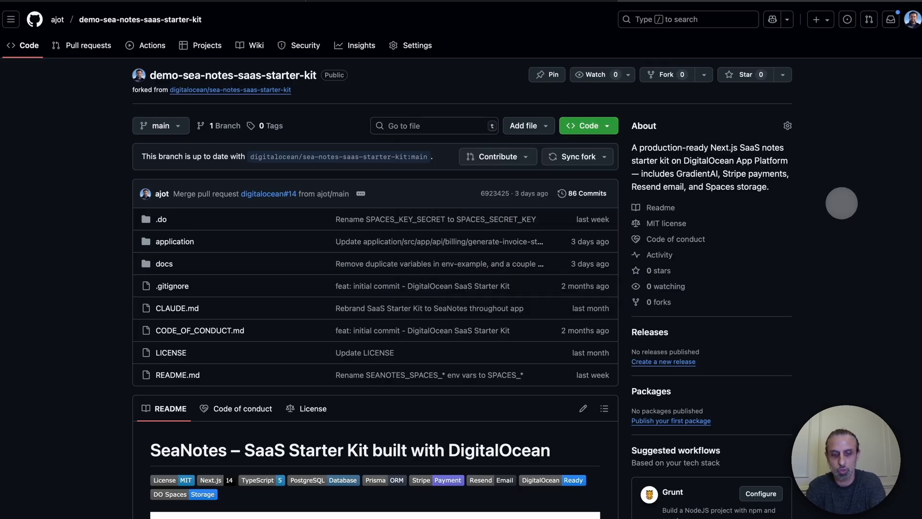
# Launch Cursor and git clone the fork using the pasted URL.
pyautogui.press('super+space')
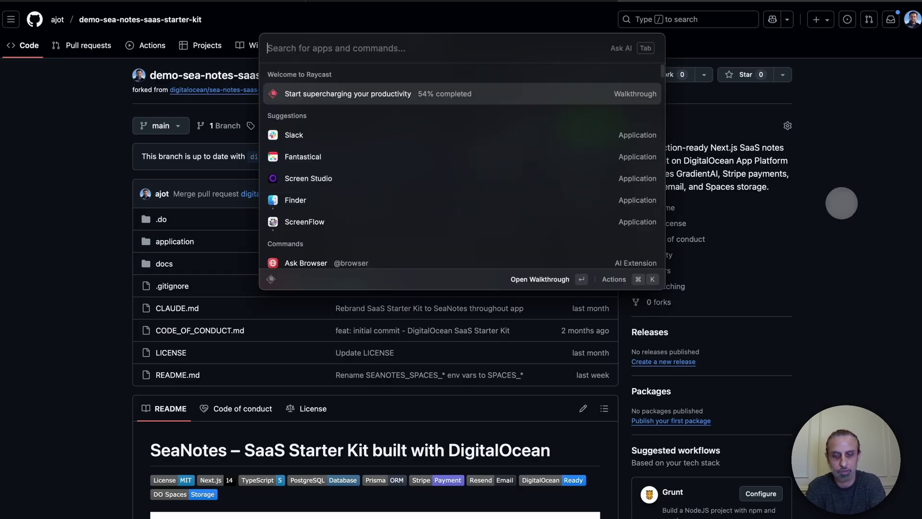
pyautogui.write('cur')
pyautogui.press('Return')
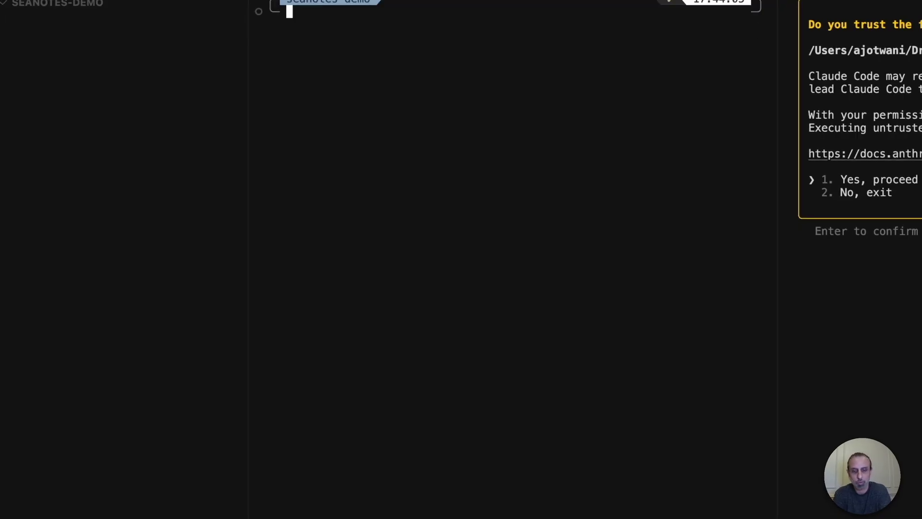
pyautogui.write('git clone')
pyautogui.write('https://github.com/ajot/demo-sea-notes-saas-starter-kit.git')
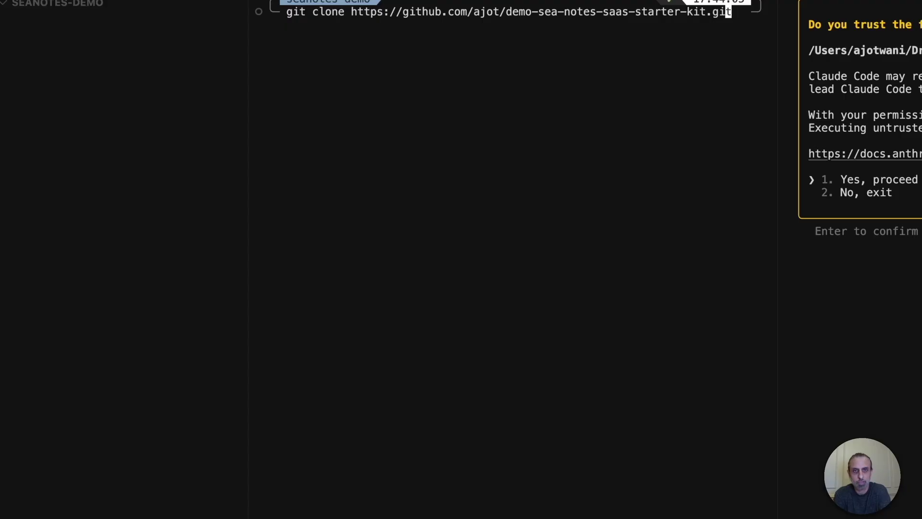
pyautogui.press('Return')
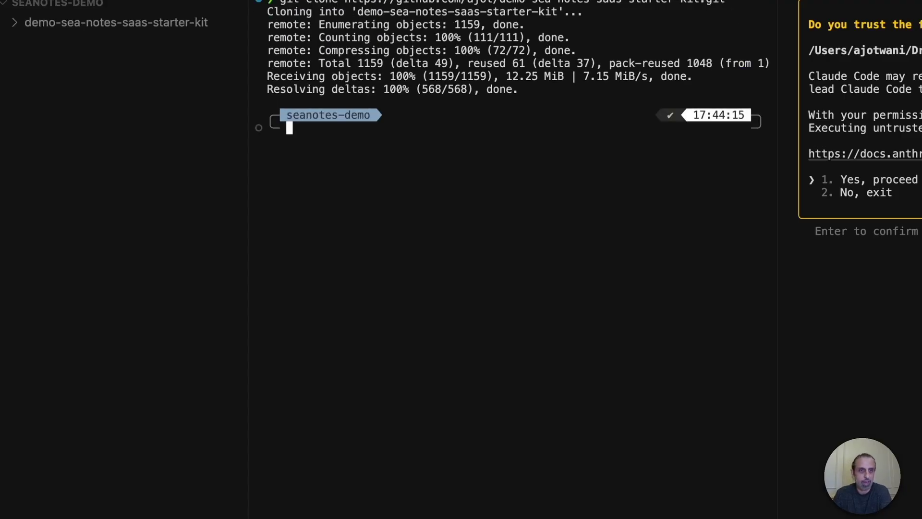
# Expand the cloned demo-sea-notes-saas-starter-kit and its application folder in the Explorer.
pyautogui.click(115, 23)
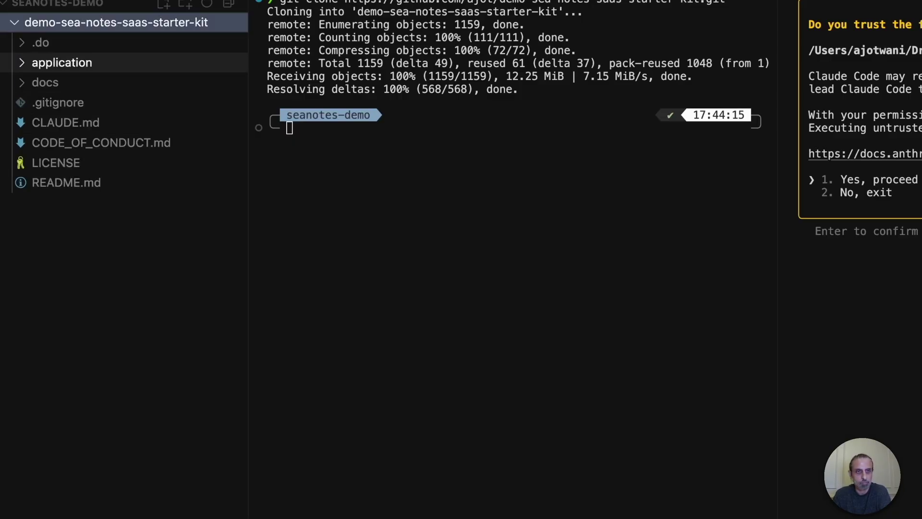
pyautogui.click(62, 61)
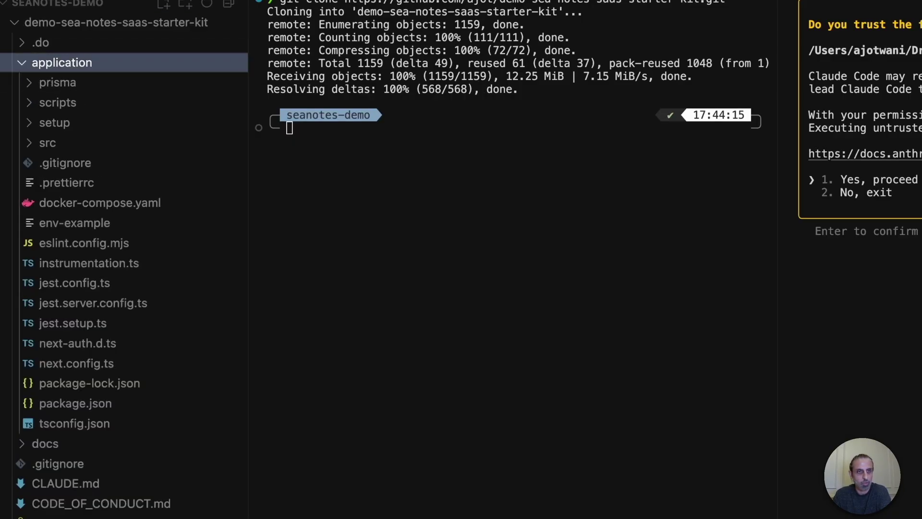
pyautogui.click(432, 216)
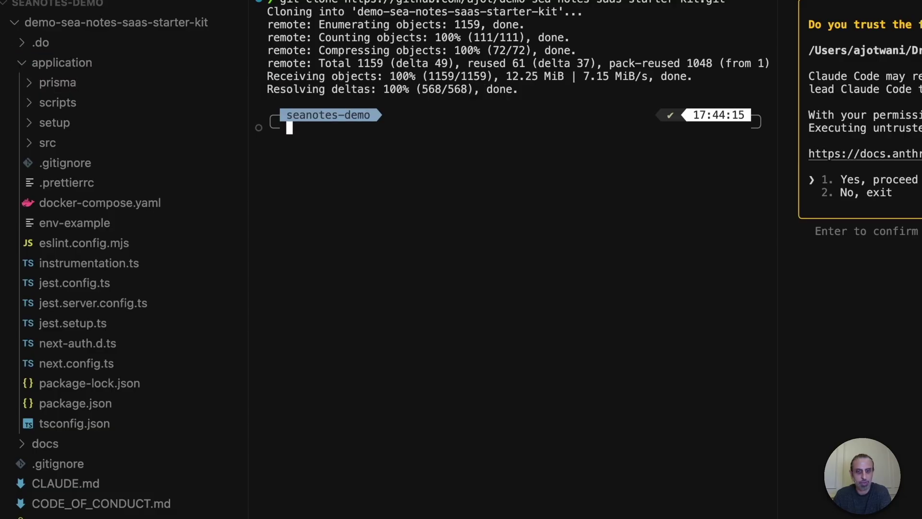
pyautogui.write('cd app')
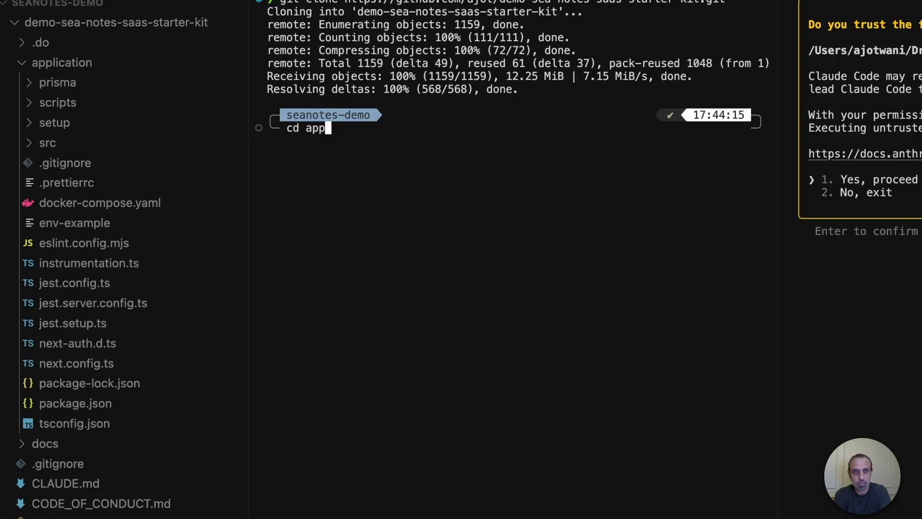
# Change into demo-sea-notes-saas-starter-kit/application and run npm install, adding 926 packages.
pyautogui.press('BackSpace')
pyautogui.press('BackSpace')
pyautogui.press('BackSpace')
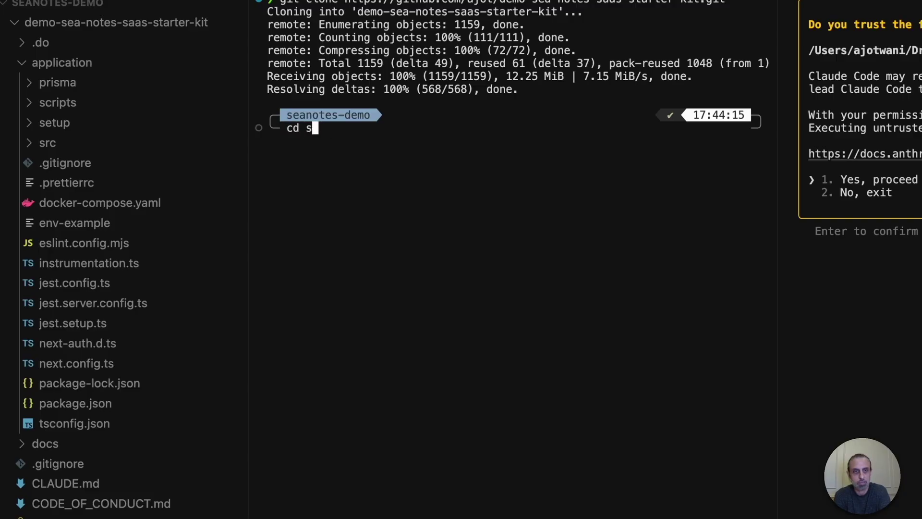
pyautogui.press('BackSpace')
pyautogui.write('dem')
pyautogui.press('Tab')
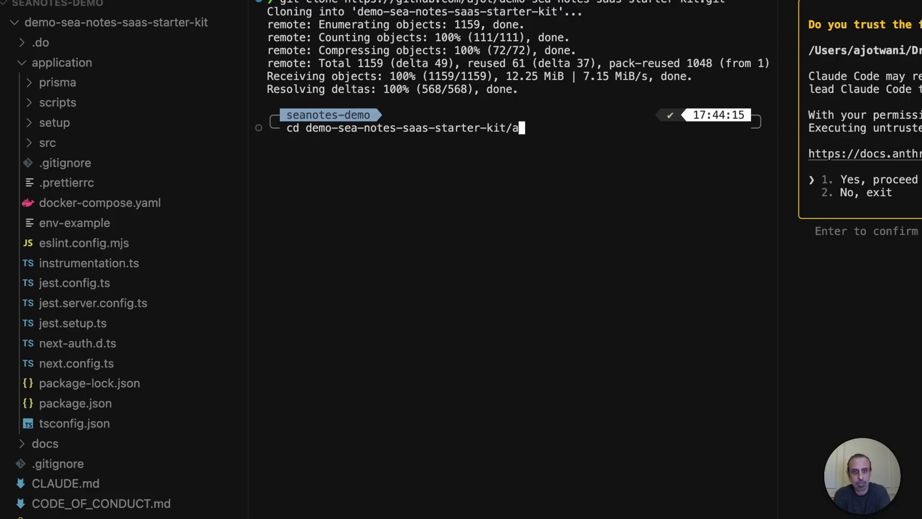
pyautogui.press('Tab')
pyautogui.press('Return')
pyautogui.write('n')
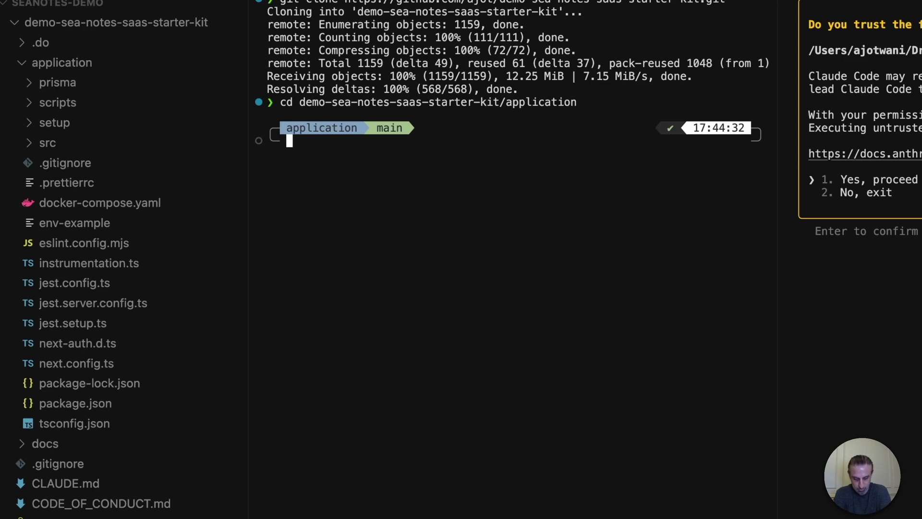
pyautogui.write('npm install')
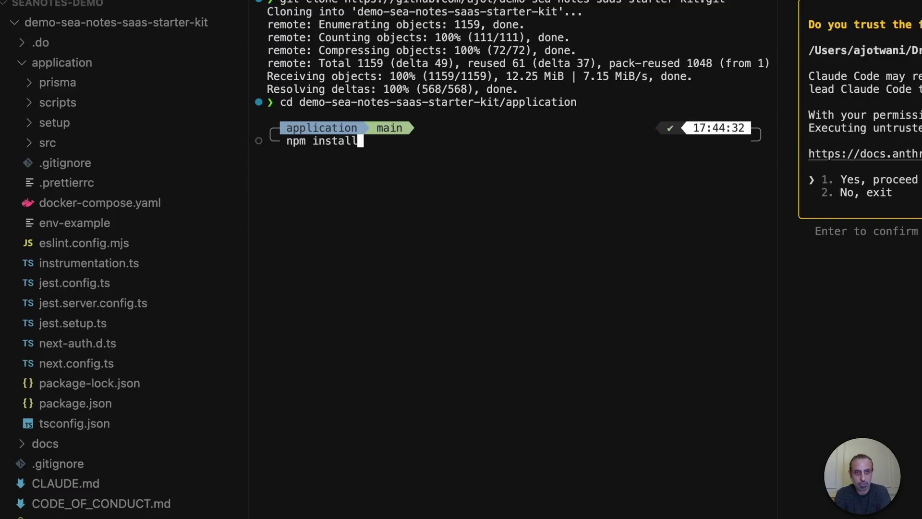
pyautogui.press('Return')
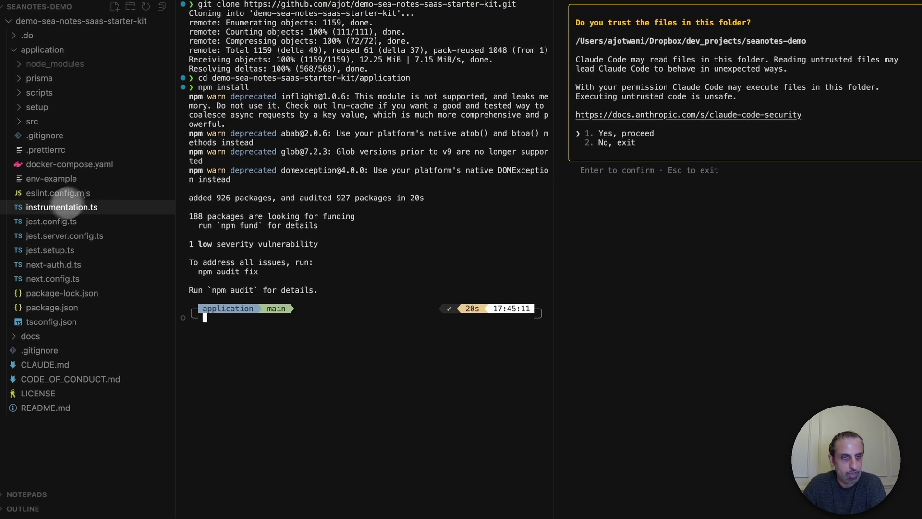
# Review env-example, copy it to .env with cp, and open the new .env.
pyautogui.click(52, 179)
pyautogui.click(561, 129)
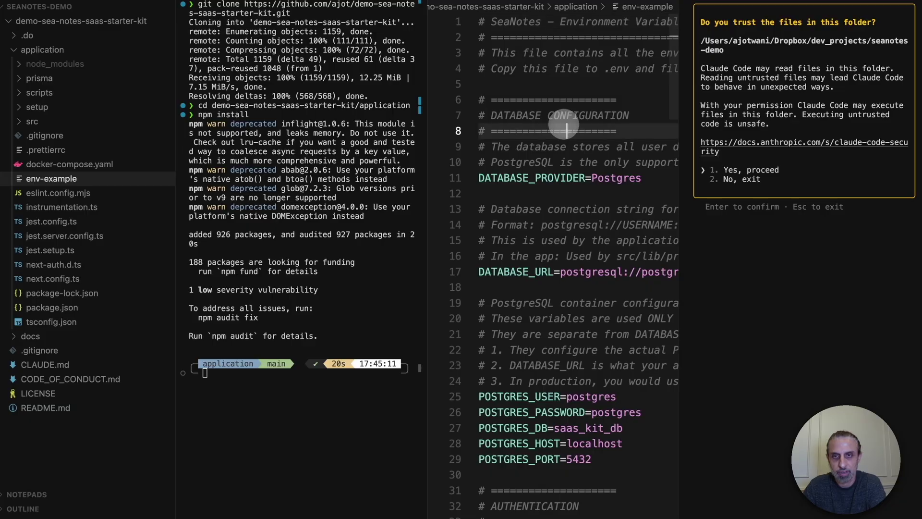
pyautogui.scroll(-5, 561, 207)
pyautogui.scroll(-4, 565, 210)
pyautogui.scroll(-3, 569, 211)
pyautogui.scroll(-2, 572, 212)
pyautogui.scroll(-3, 573, 209)
pyautogui.scroll(-3, 572, 209)
pyautogui.scroll(-3, 573, 209)
pyautogui.scroll(8, 573, 210)
pyautogui.scroll(8, 572, 209)
pyautogui.scroll(3, 573, 210)
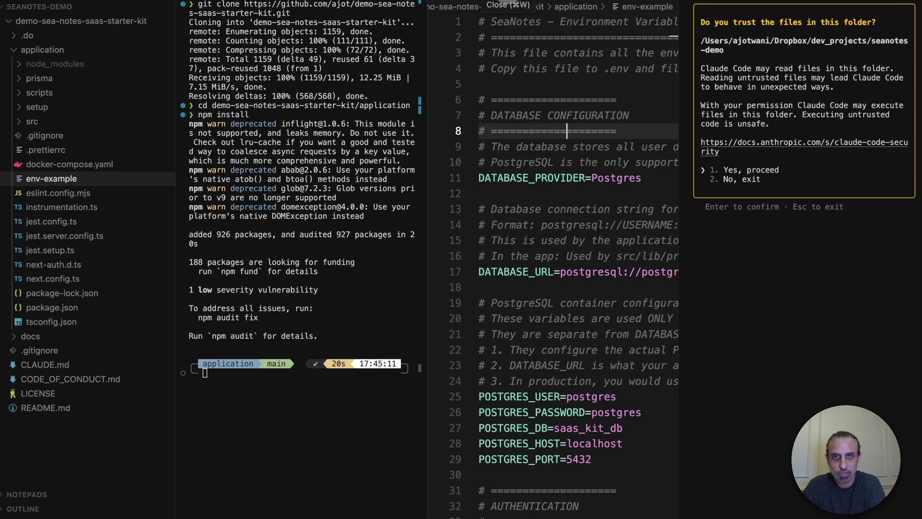
pyautogui.click(507, 6)
pyautogui.write('cp env-')
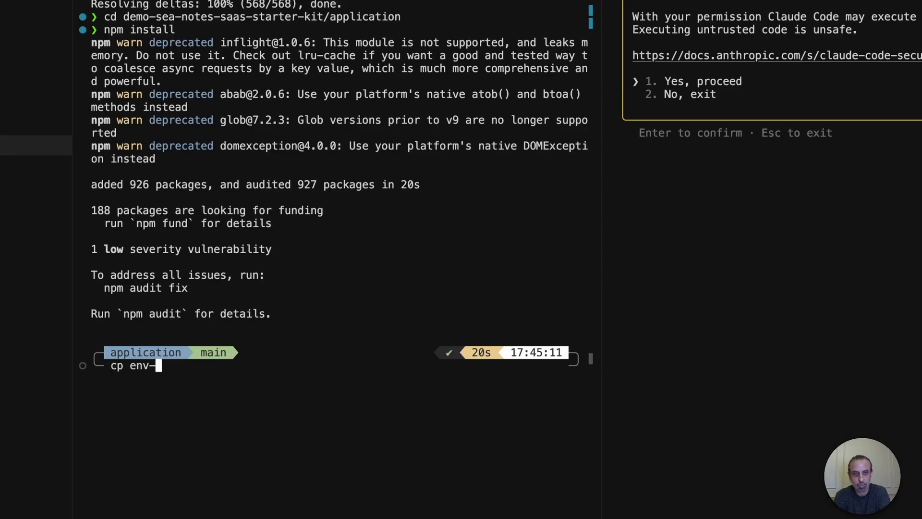
pyautogui.write('example .env')
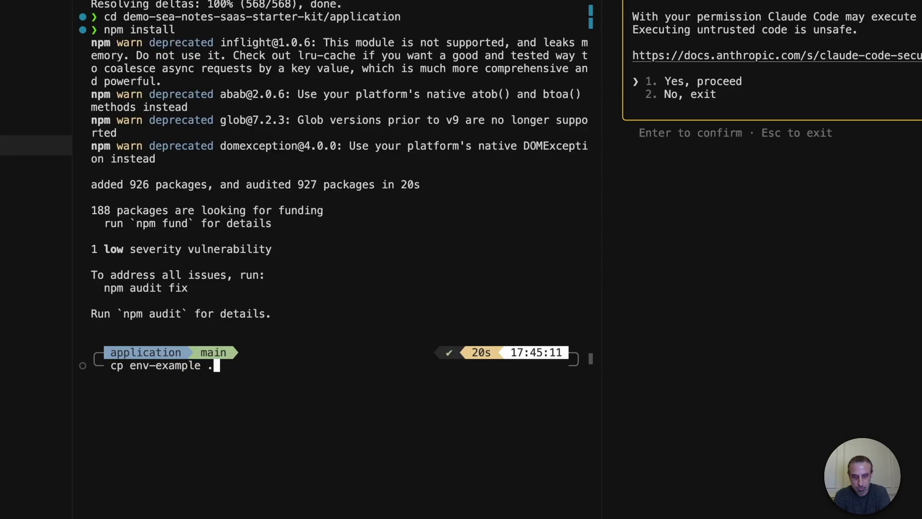
pyautogui.press('Return')
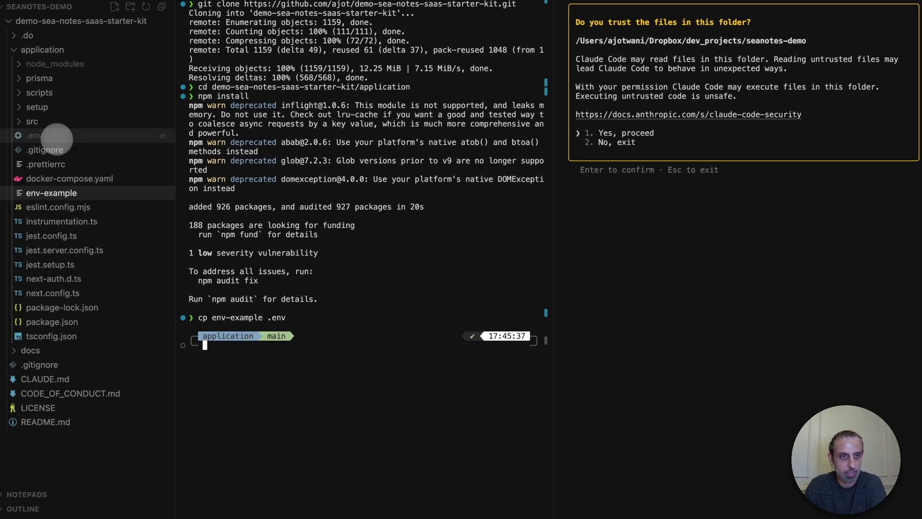
pyautogui.click(34, 136)
pyautogui.click(536, 148)
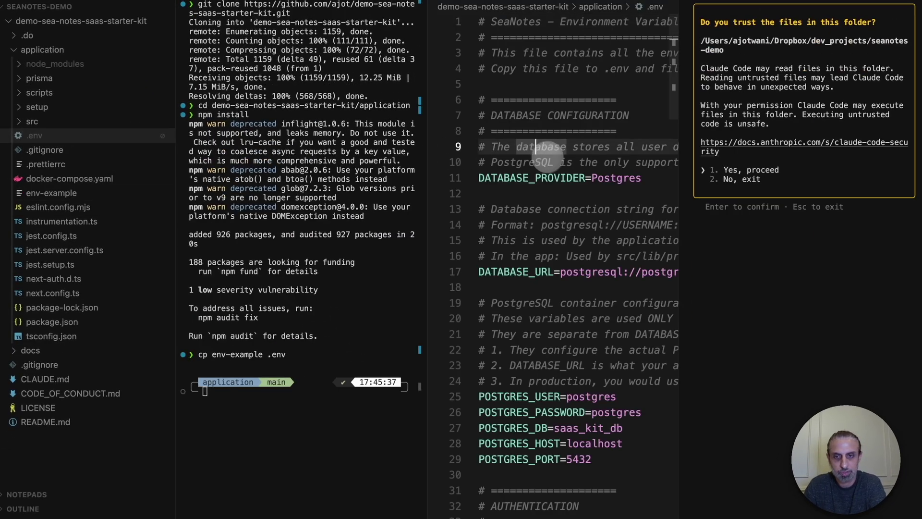
pyautogui.scroll(-5, 548, 155)
pyautogui.scroll(-3, 550, 164)
pyautogui.scroll(-5, 551, 164)
pyautogui.scroll(-3, 551, 164)
pyautogui.scroll(4, 551, 164)
pyautogui.scroll(6, 550, 164)
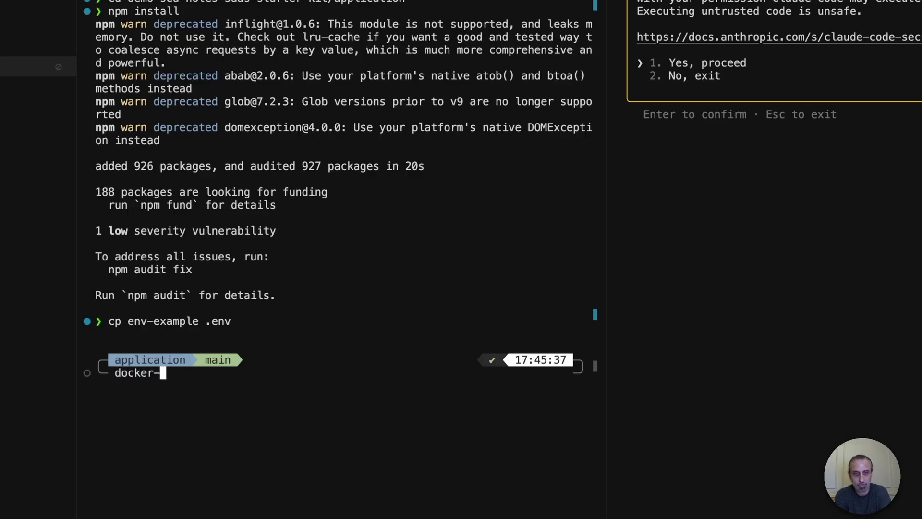
pyautogui.write('compose up -d')
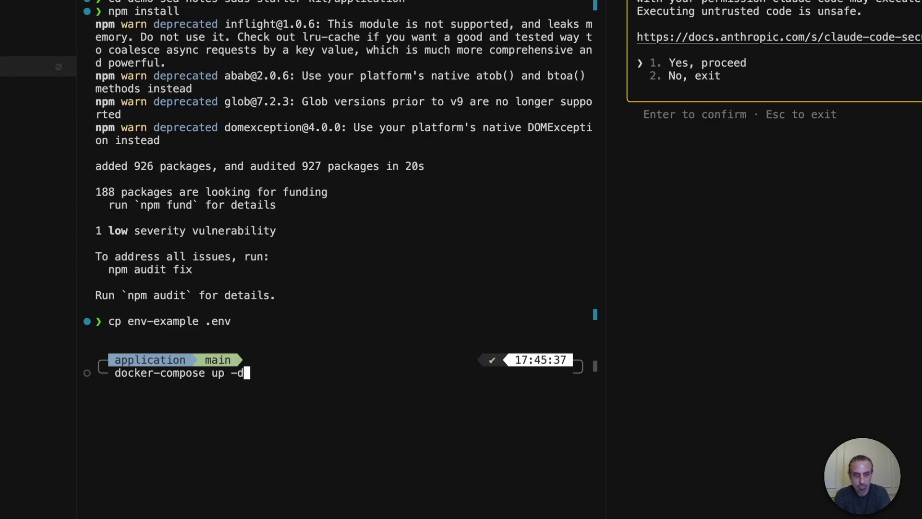
# Run docker-compose up -d and confirm saas-kit-postgres is running in Docker Desktop.
pyautogui.press('Return')
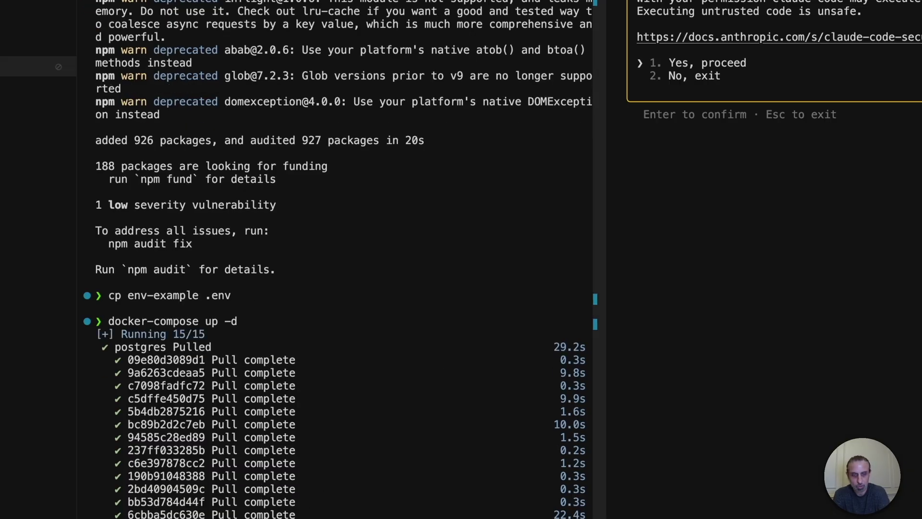
pyautogui.hotkey('alt', 'space')
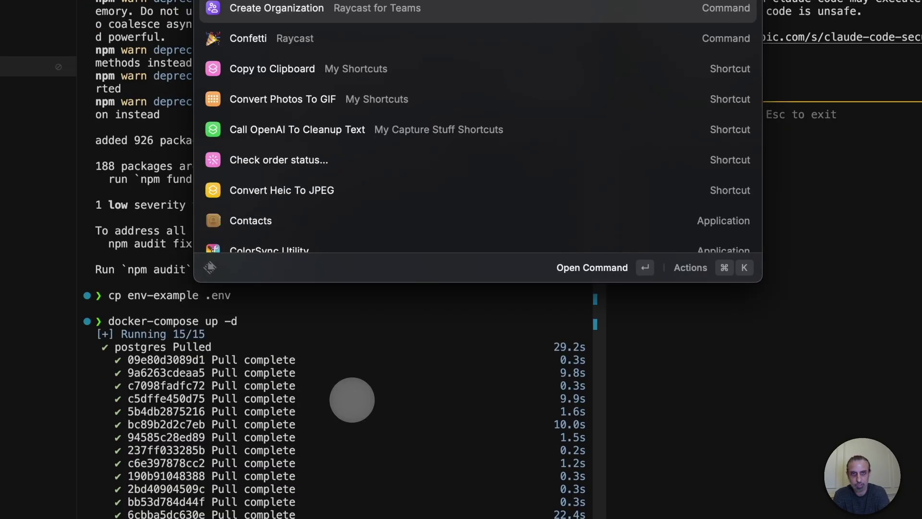
pyautogui.write('dock')
pyautogui.press('Escape')
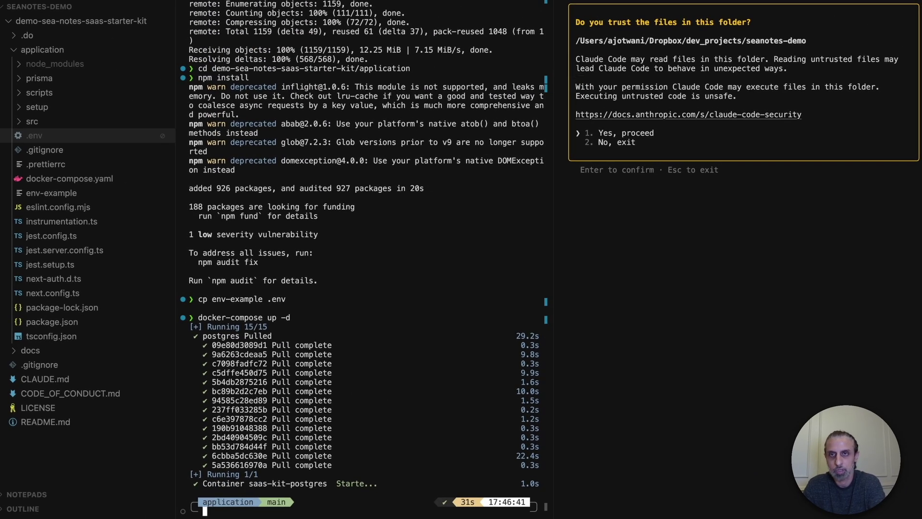
pyautogui.click(680, 4)
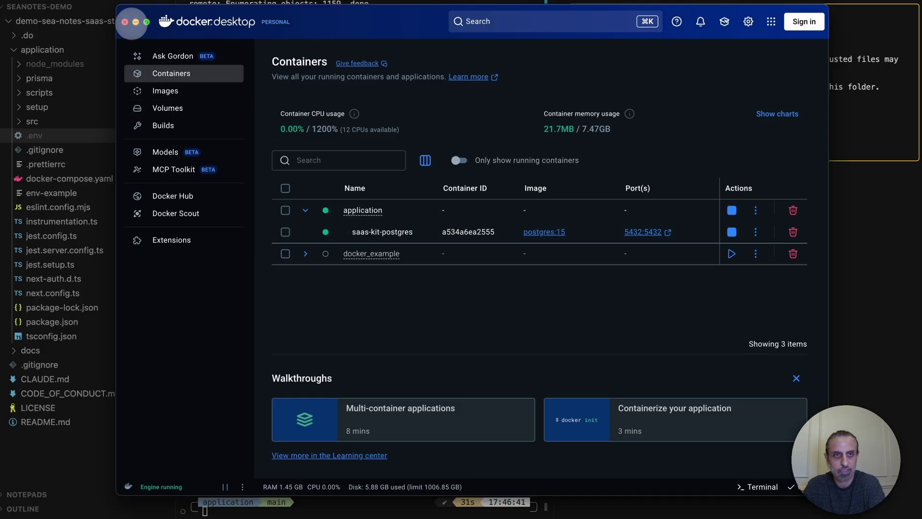
pyautogui.click(125, 21)
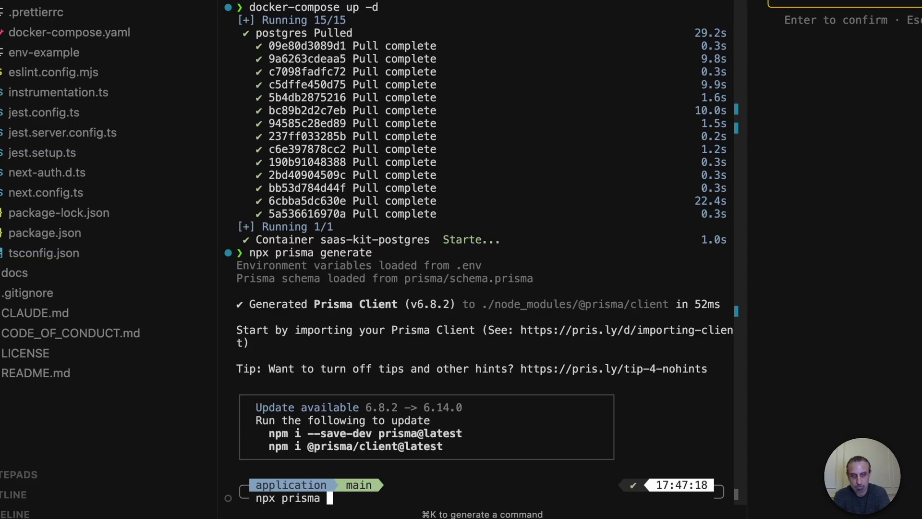
pyautogui.write('e deploy')
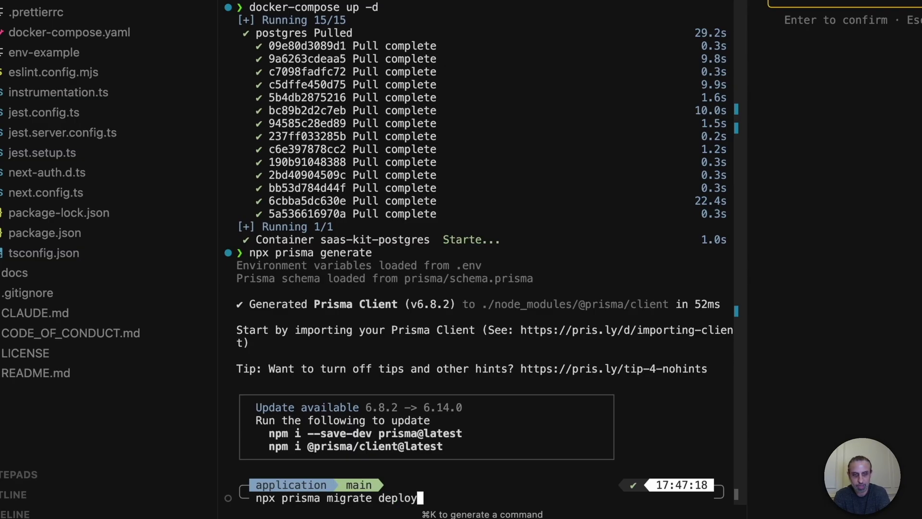
# Run npx prisma migrate deploy, then npm run dev to serve localhost:3000.
pyautogui.press('Return')
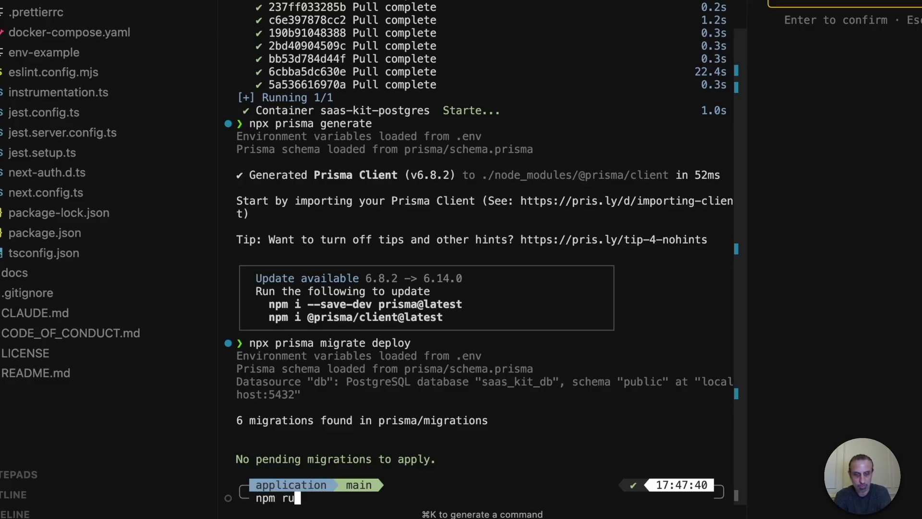
pyautogui.press('Return')
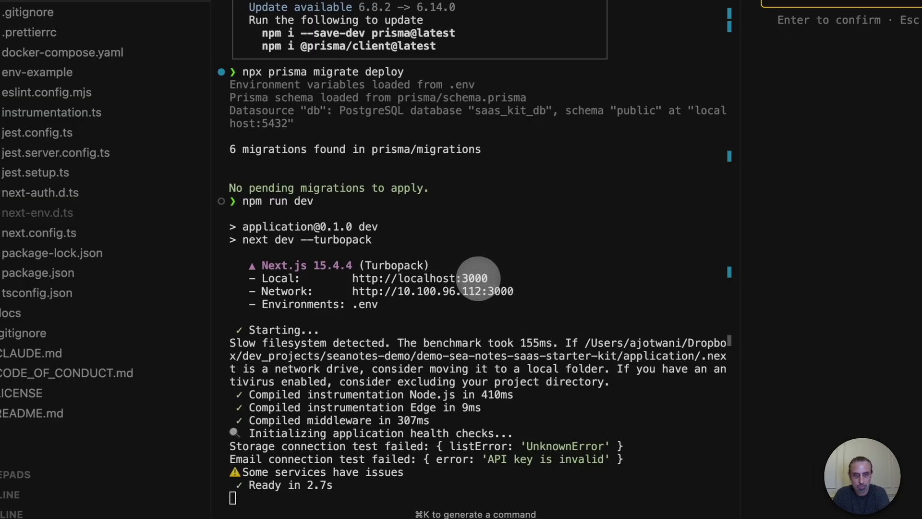
# Check the local status page's failing Storage and Email services and look up Resend in the README.
pyautogui.keyDown('super'); pyautogui.click(475, 277); pyautogui.keyUp('super')
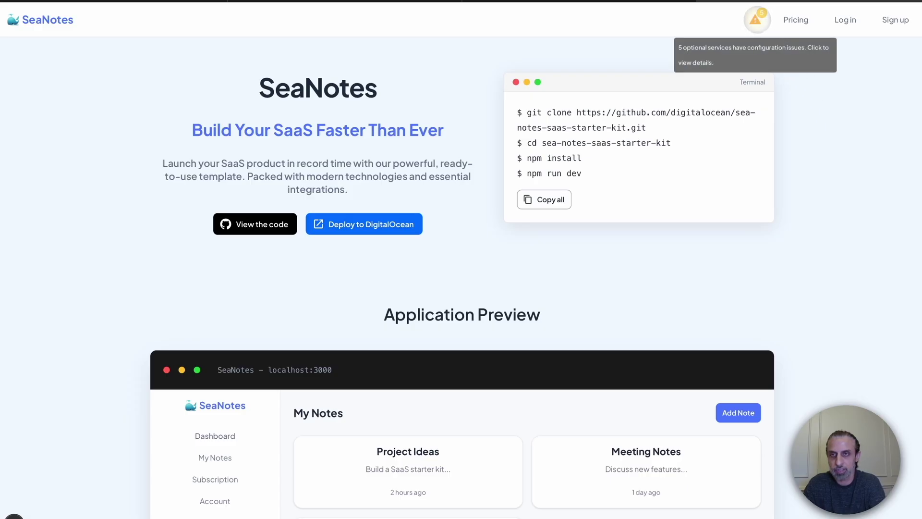
pyautogui.click(755, 19)
pyautogui.scroll(-4, 742, 177)
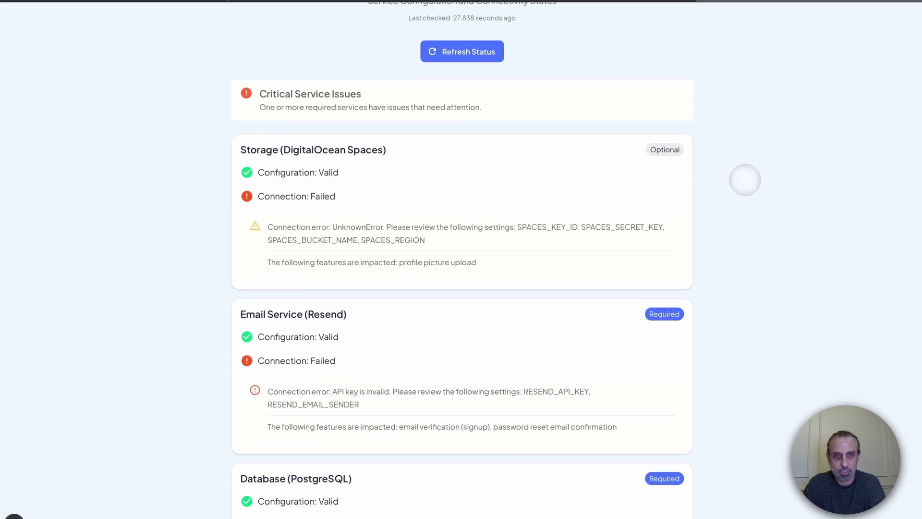
pyautogui.scroll(-3, 742, 177)
pyautogui.scroll(-3, 743, 177)
pyautogui.scroll(-2, 722, 193)
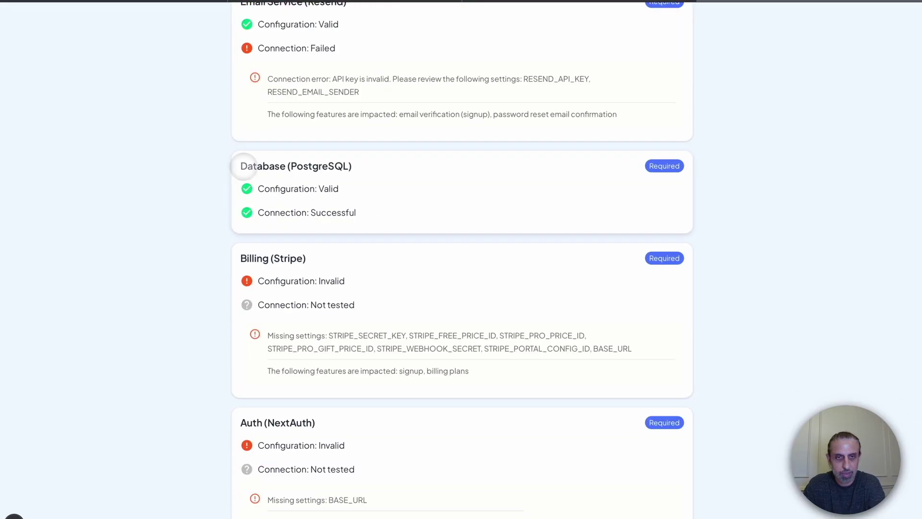
pyautogui.moveTo(238, 165); pyautogui.dragTo(353, 166)
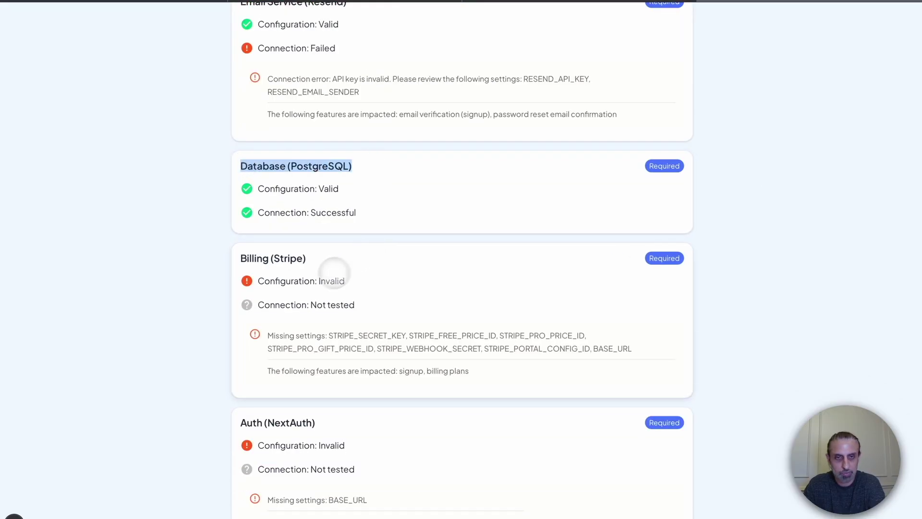
pyautogui.click(242, 258)
pyautogui.moveTo(242, 258); pyautogui.dragTo(307, 258)
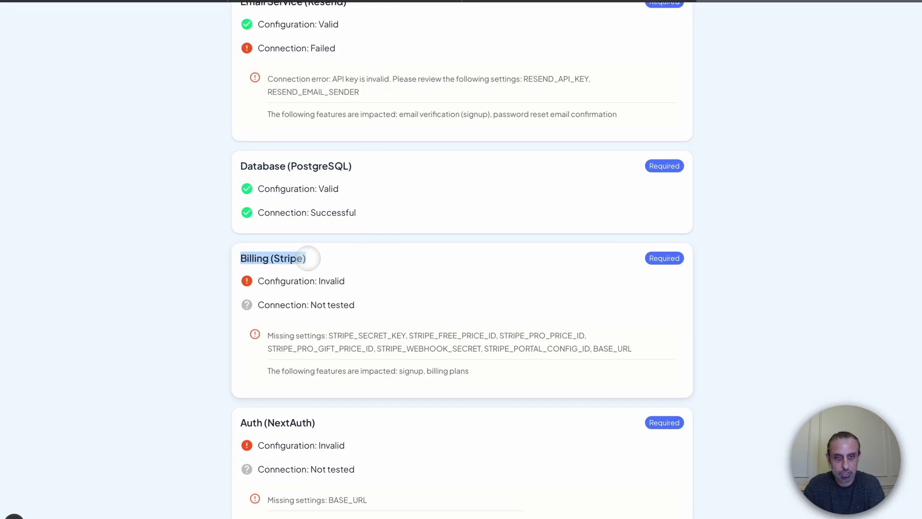
pyautogui.scroll(2, 353, 345)
pyautogui.scroll(2, 353, 345)
pyautogui.doubleClick(324, 269)
pyautogui.press('super+Tab')
pyautogui.scroll(3, 411, 202)
pyautogui.scroll(-3, 411, 202)
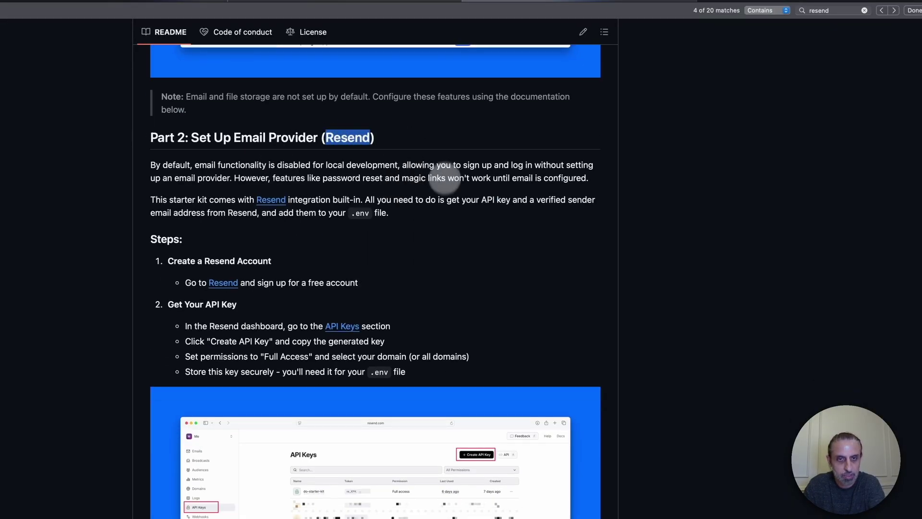
pyautogui.scroll(-5, 432, 188)
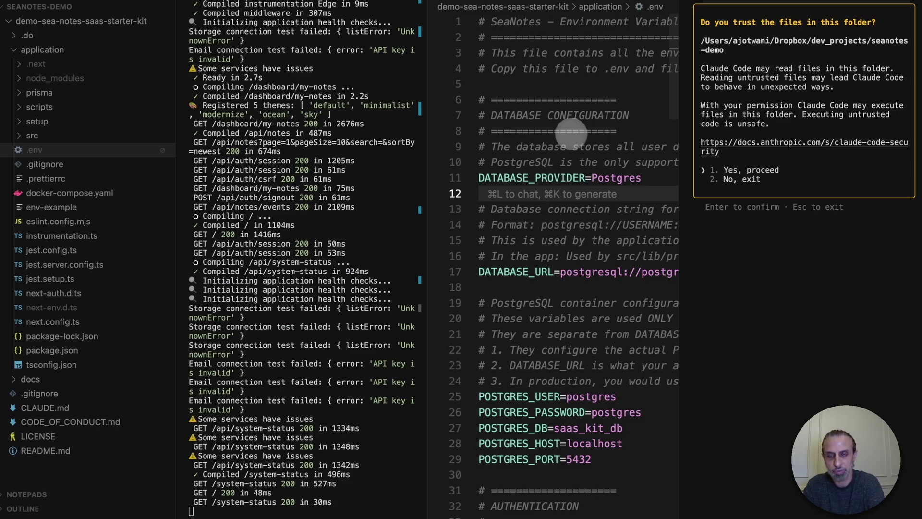
pyautogui.scroll(-1, 595, 179)
pyautogui.scroll(-3, 596, 179)
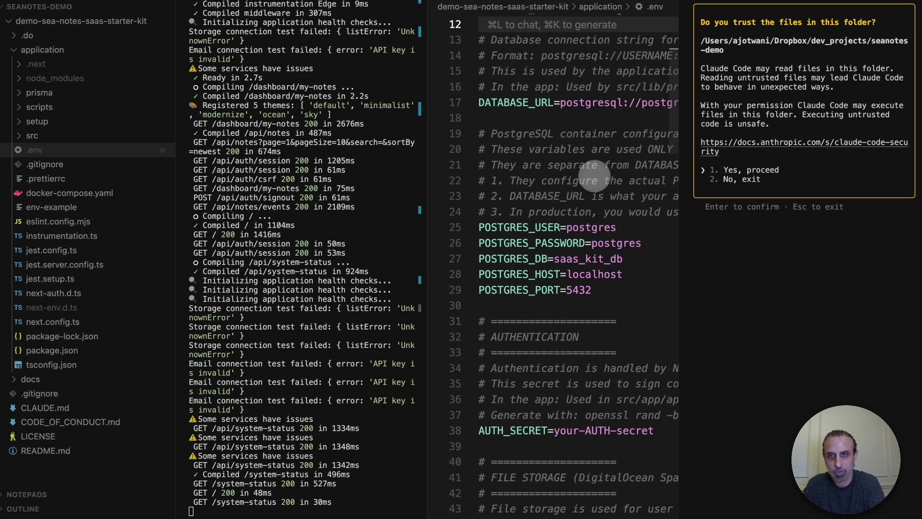
pyautogui.scroll(4, 595, 178)
# Replace .env with the full service configuration and refresh the SeaNotes System Status page.
pyautogui.click(522, 115)
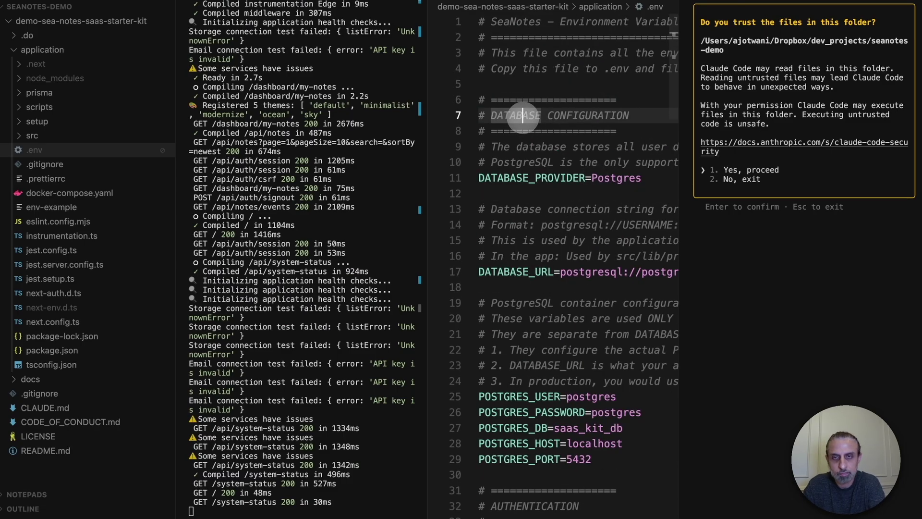
pyautogui.hotkey('ctrl', 'a')
pyautogui.press('super+v')
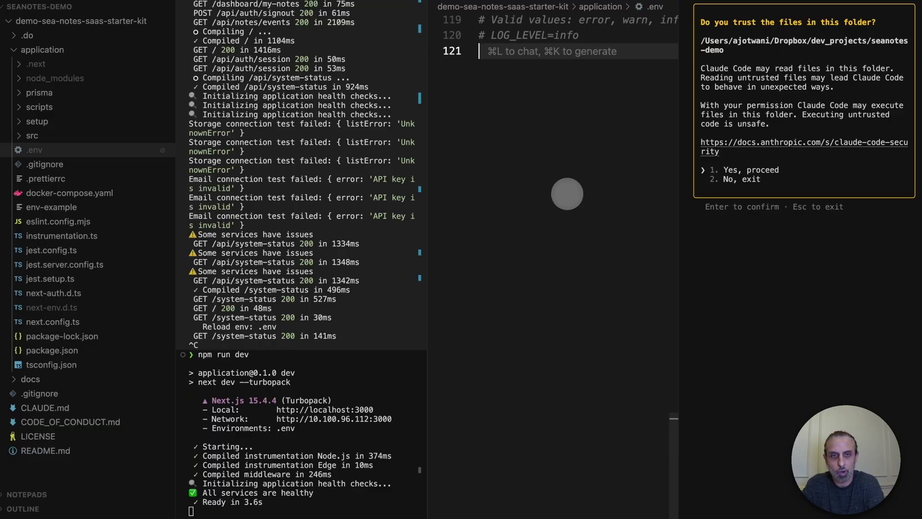
pyautogui.press('super+Tab')
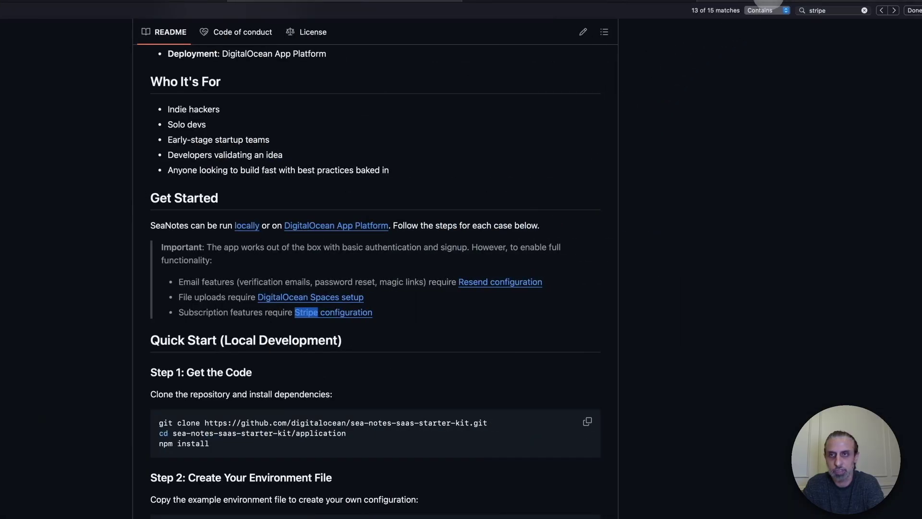
pyautogui.hotkey('ctrl', 'Tab')
pyautogui.click(472, 138)
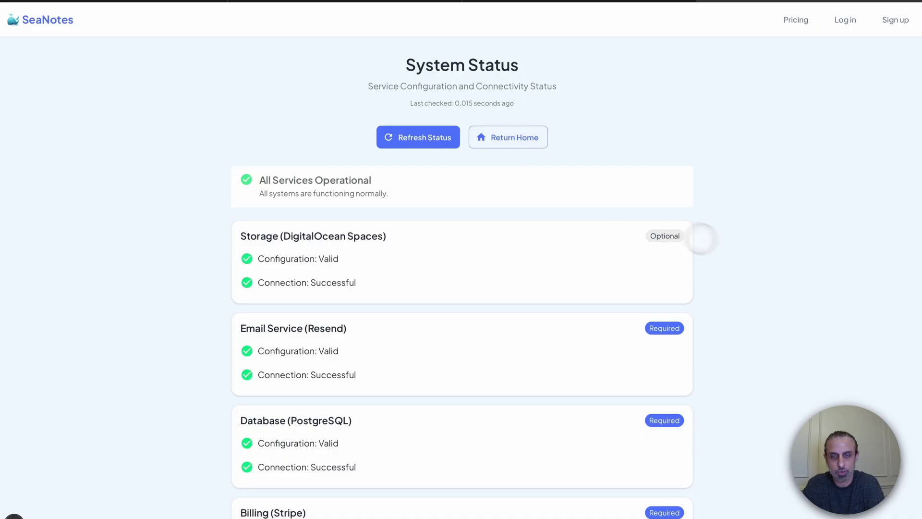
pyautogui.scroll(-1, 743, 236)
pyautogui.scroll(-3, 743, 236)
pyautogui.scroll(-3, 744, 237)
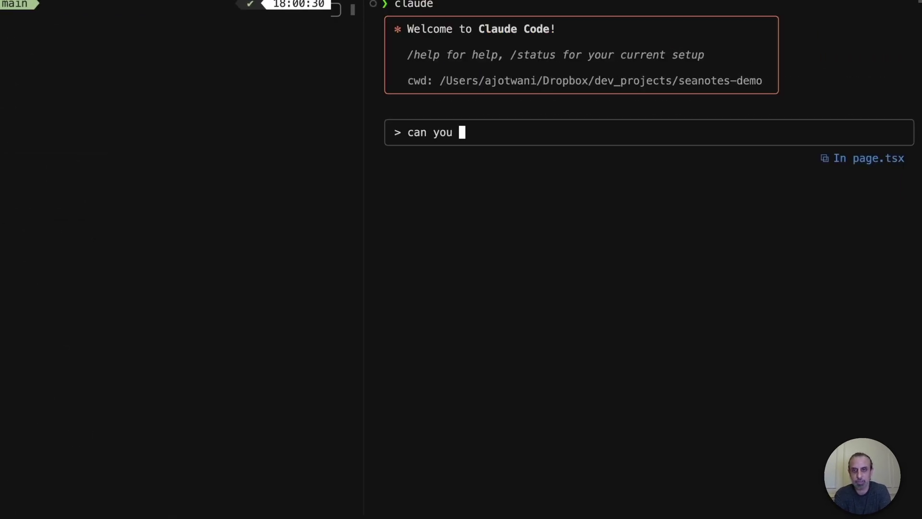
pyautogui.write('add a changelog page for this app at /changelog. kep it')
# Send Claude Code the changelog page request and switch it to plan mode.
pyautogui.press('BackSpace')
pyautogui.press('BackSpace')
pyautogui.press('BackSpace')
pyautogui.write('eep it simple,')
pyautogui.press('BackSpace')
pyautogui.press('BackSpace')
pyautogui.write('. should not require login')
pyautogui.press('Return')
pyautogui.hotkey('shift', 'Tab')
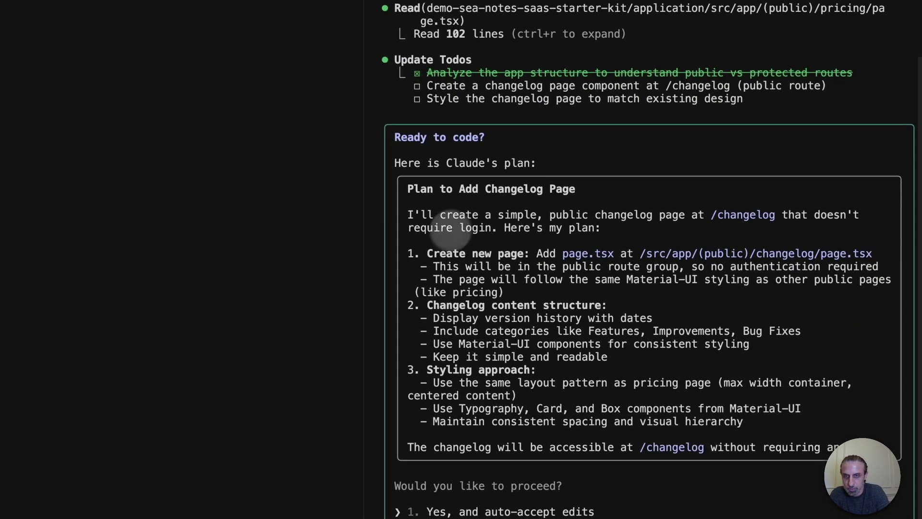
# Review the plan's new page, version history and styling items, then approve it.
pyautogui.moveTo(427, 253); pyautogui.dragTo(529, 253)
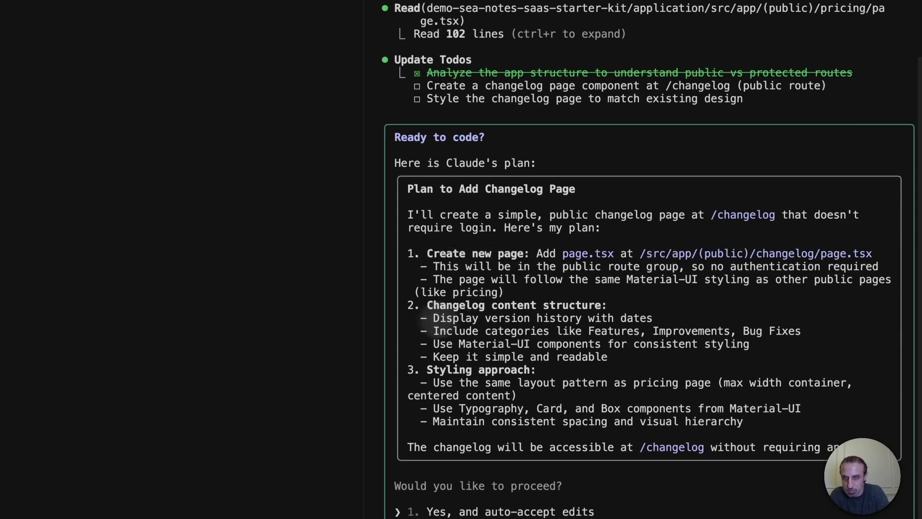
pyautogui.moveTo(433, 318); pyautogui.dragTo(584, 317)
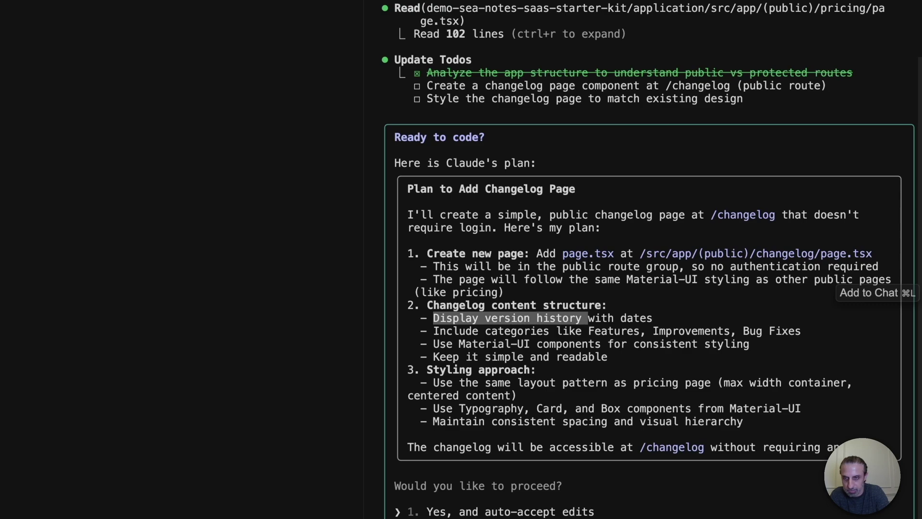
pyautogui.moveTo(427, 370); pyautogui.dragTo(529, 370)
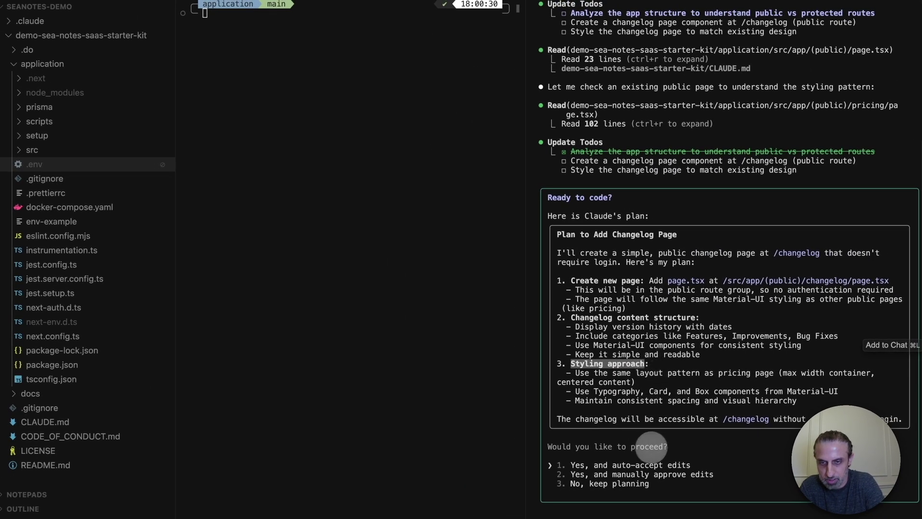
pyautogui.click(652, 445)
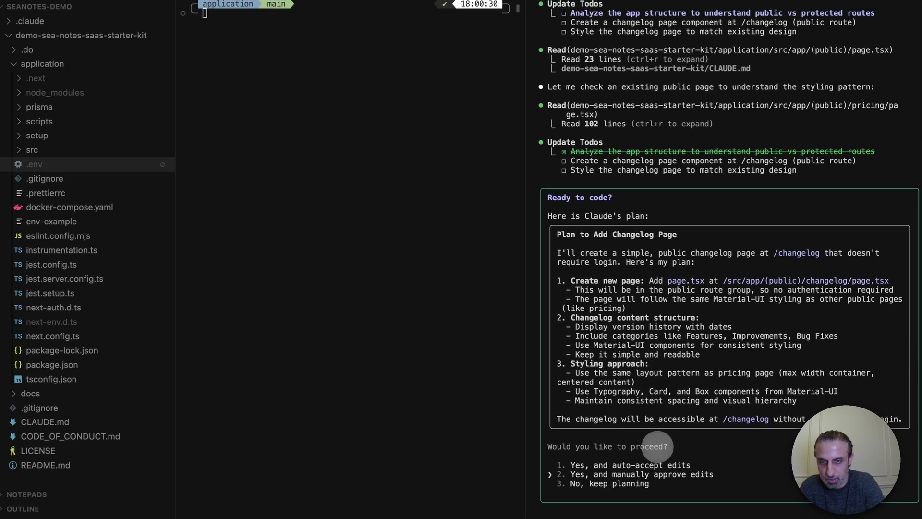
pyautogui.press('Return')
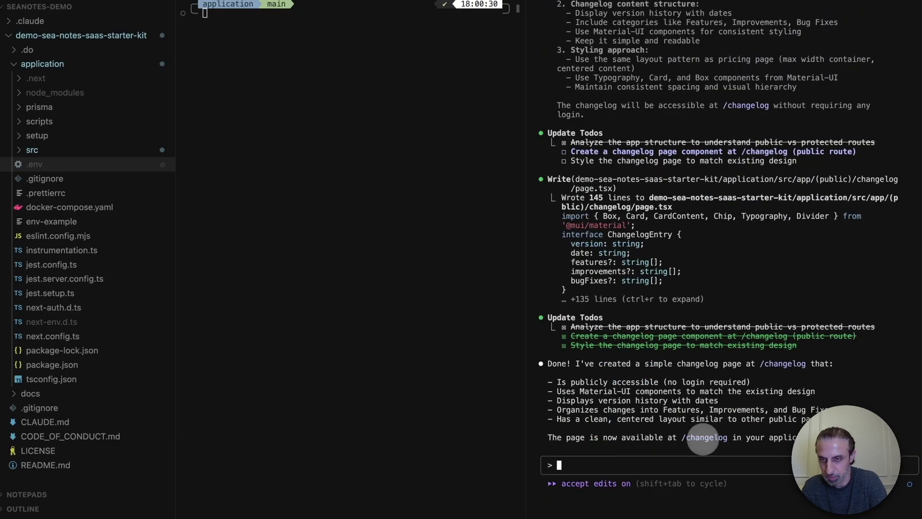
# Start the dev server with npm run dev and open localhost:3000/changelog in Safari.
pyautogui.click(353, 216)
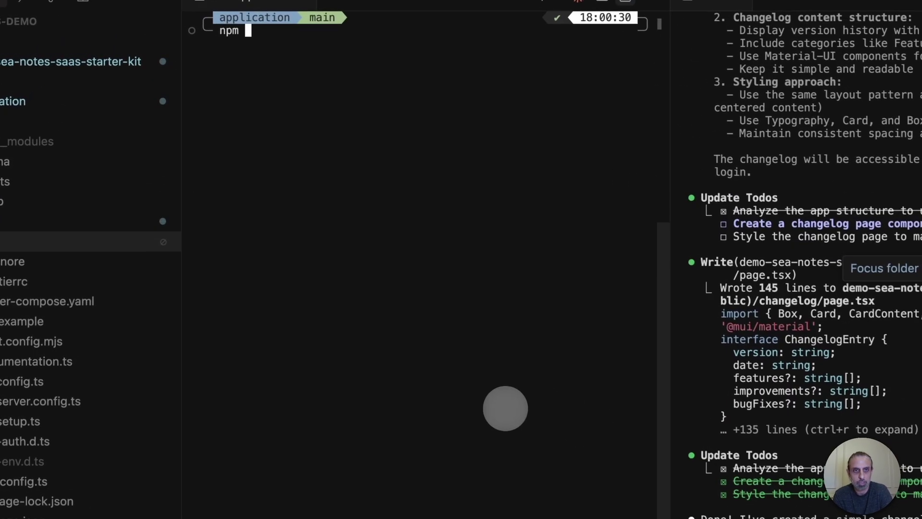
pyautogui.write('npm run dev')
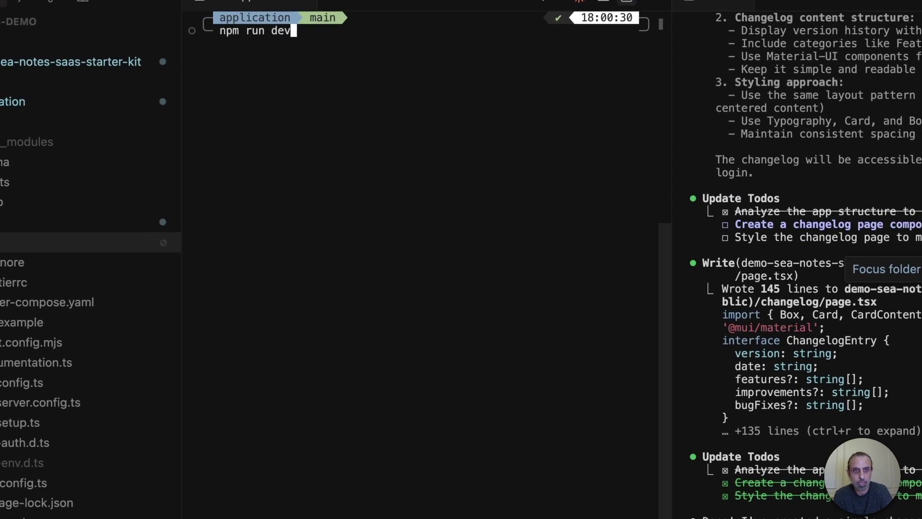
pyautogui.press('Return')
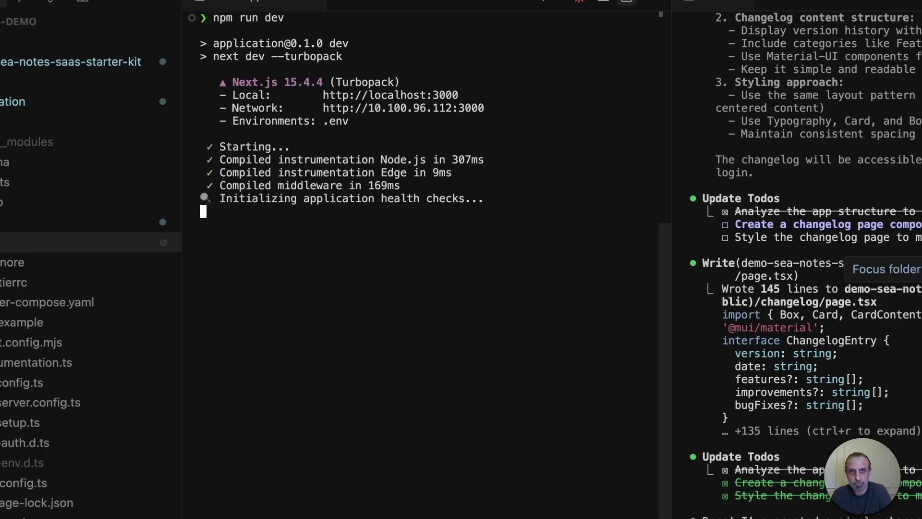
pyautogui.press('super+Tab')
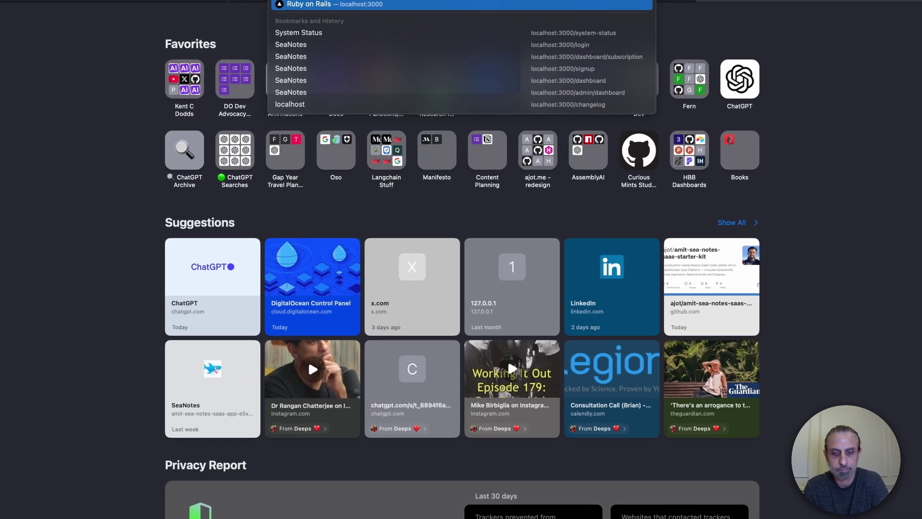
pyautogui.press('Return')
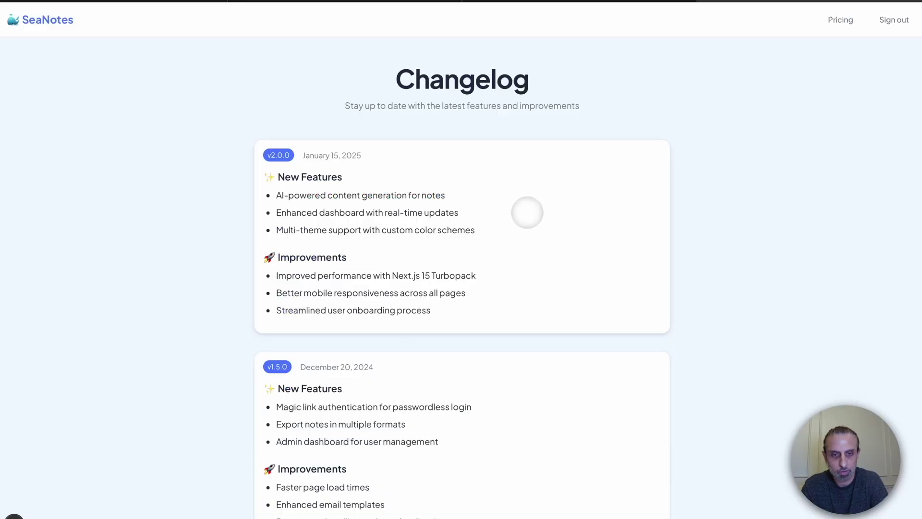
pyautogui.scroll(-5, 526, 212)
pyautogui.scroll(-5, 527, 212)
pyautogui.scroll(-5, 526, 212)
pyautogui.scroll(8, 526, 212)
pyautogui.scroll(5, 526, 212)
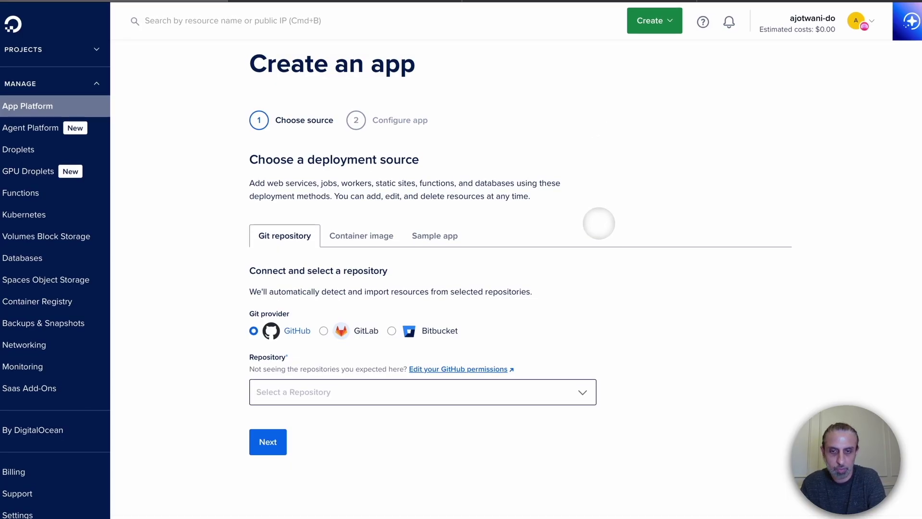
pyautogui.click(495, 369)
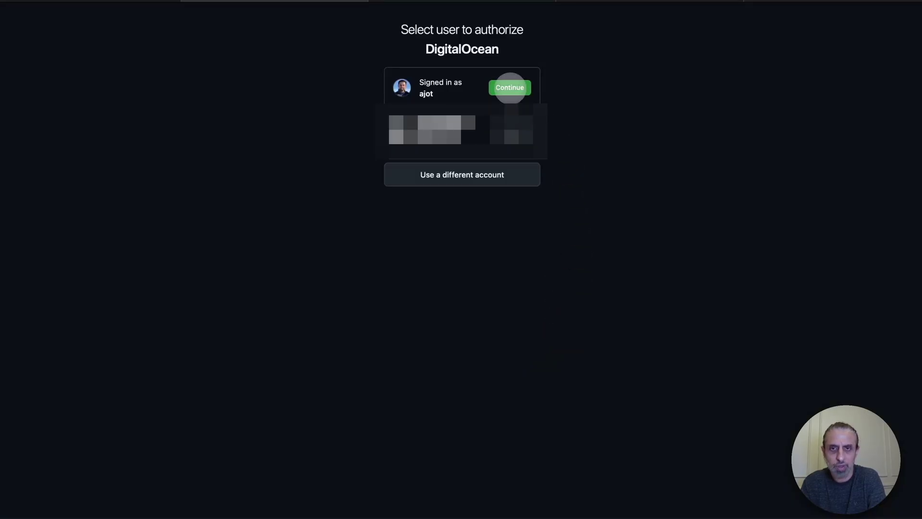
pyautogui.click(510, 87)
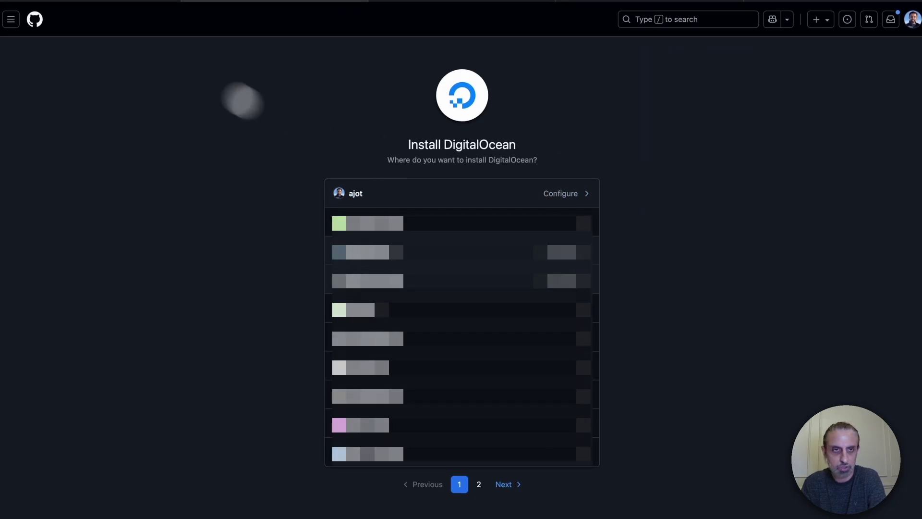
pyautogui.click(123, 6)
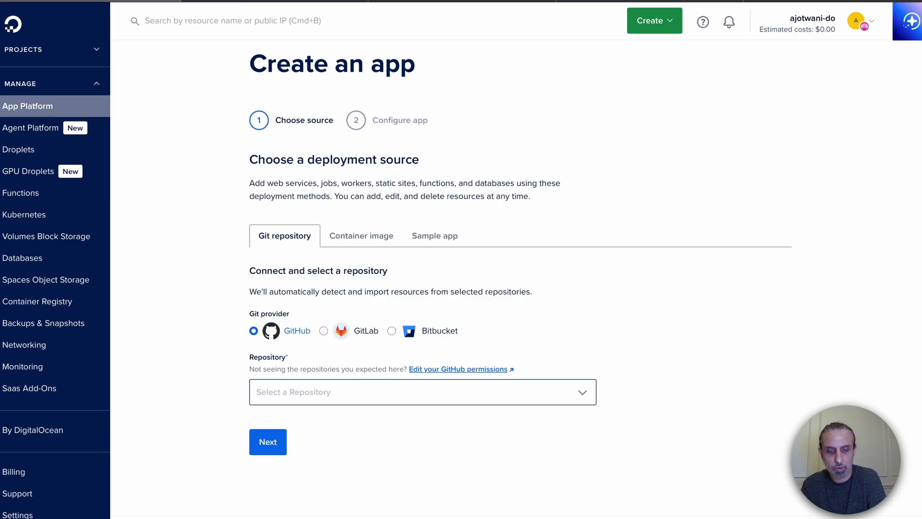
# Return to Cursor and clear the old terminal output.
pyautogui.press('super+Tab')
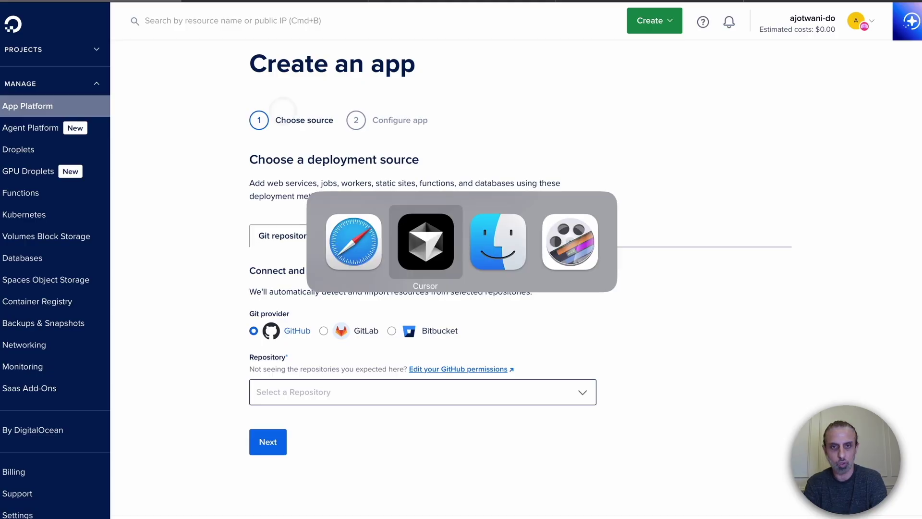
pyautogui.press('super+Tab')
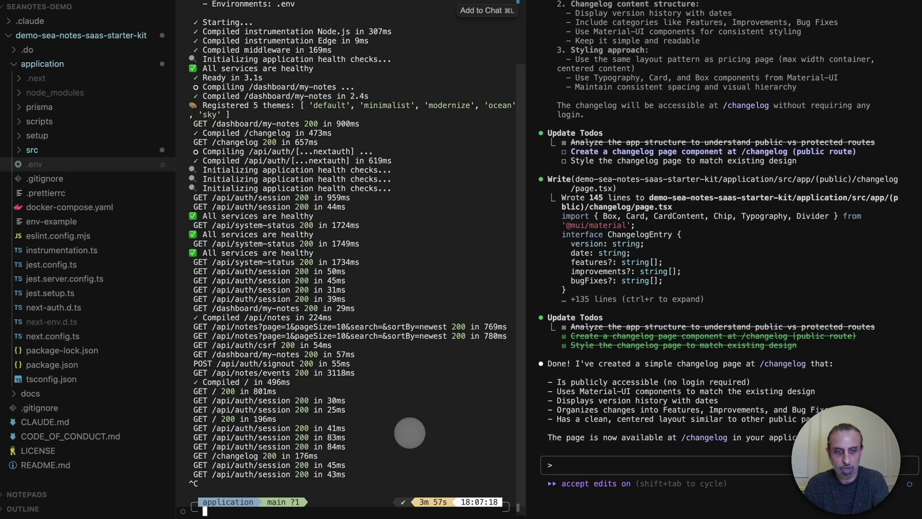
pyautogui.press('Return')
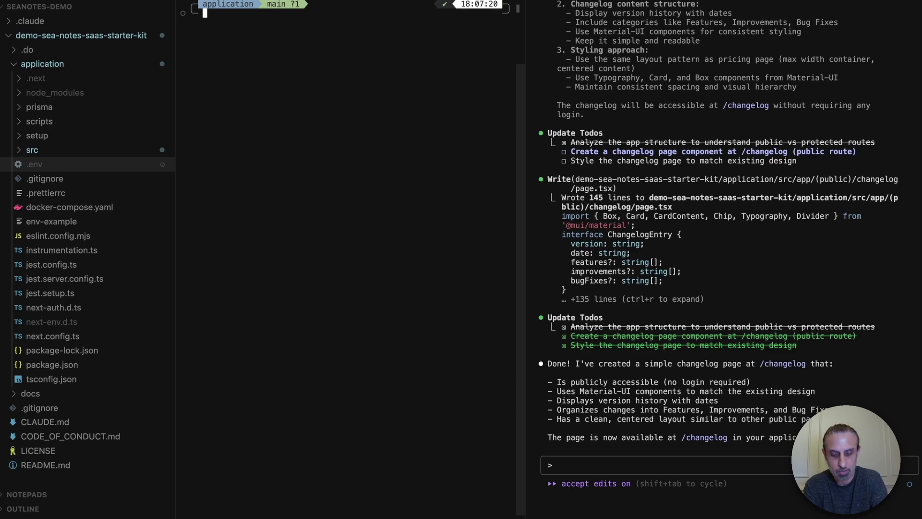
pyautogui.write('npm run')
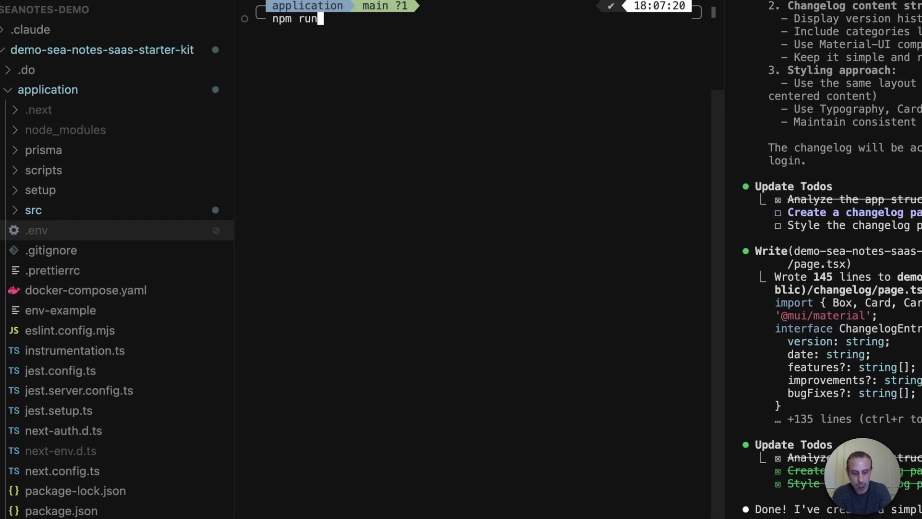
pyautogui.write(' setup:dep;p')
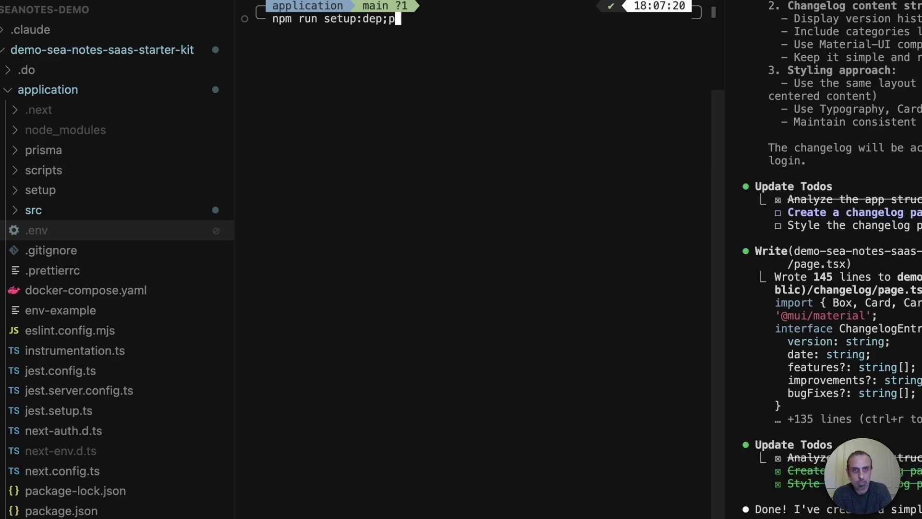
# Run npm run setup:deploy with app name demo-seanotes-app, branch main, and a dev Postgres database.
pyautogui.press('BackSpace')
pyautogui.write('loy')
pyautogui.press('Return')
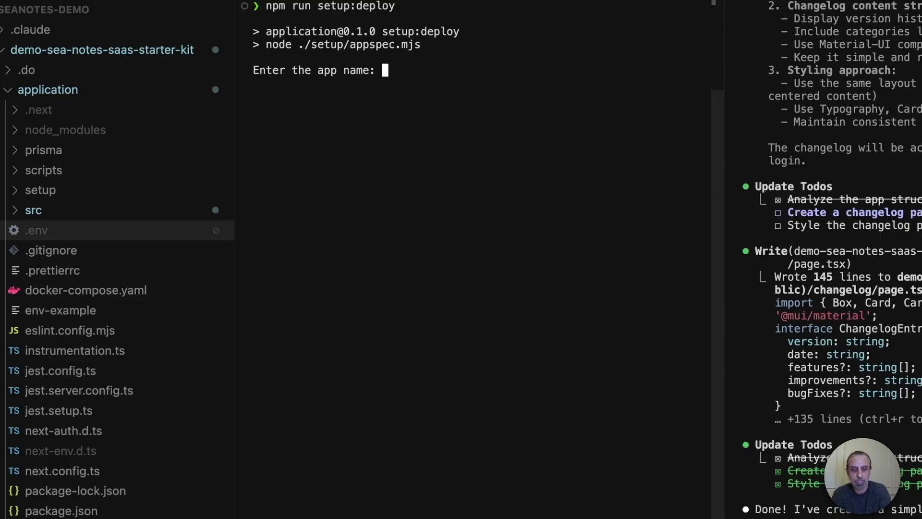
pyautogui.write('demo-de')
pyautogui.press('BackSpace')
pyautogui.press('BackSpace')
pyautogui.write('seanotes')
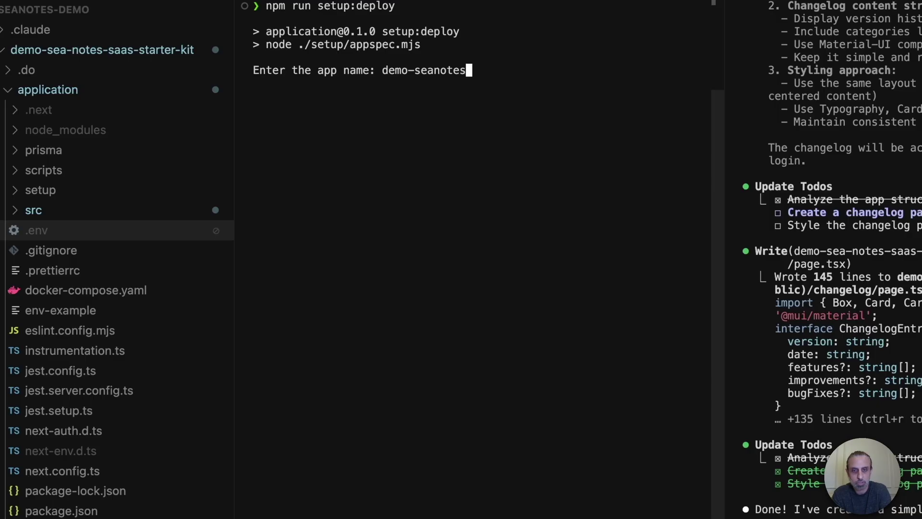
pyautogui.write('-app')
pyautogui.press('Return')
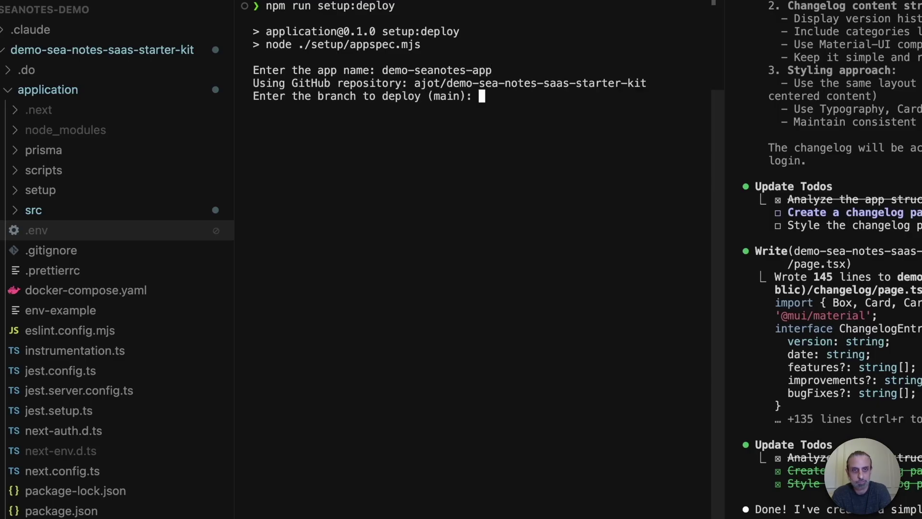
pyautogui.press('Return')
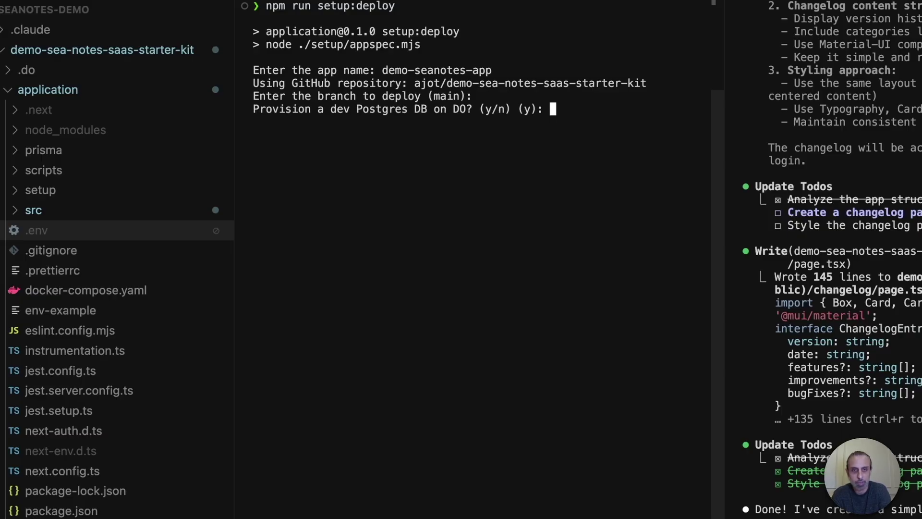
pyautogui.write('y')
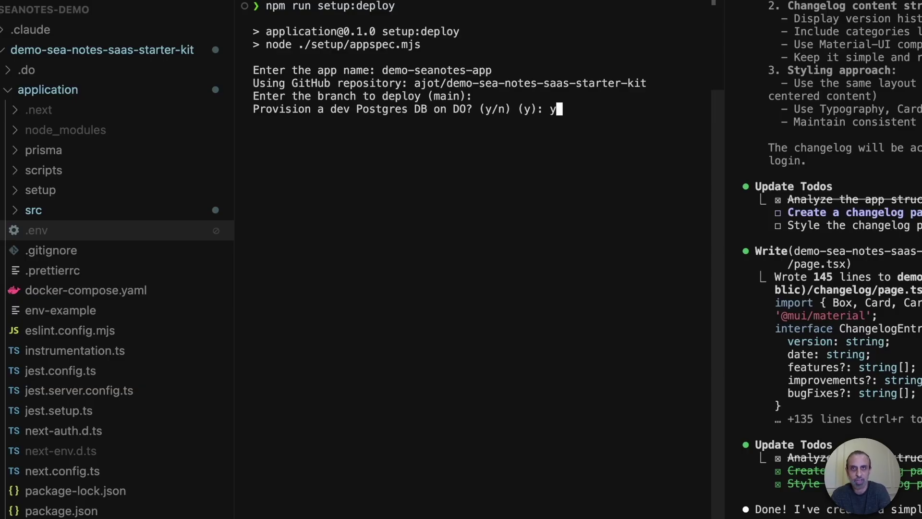
pyautogui.press('Return')
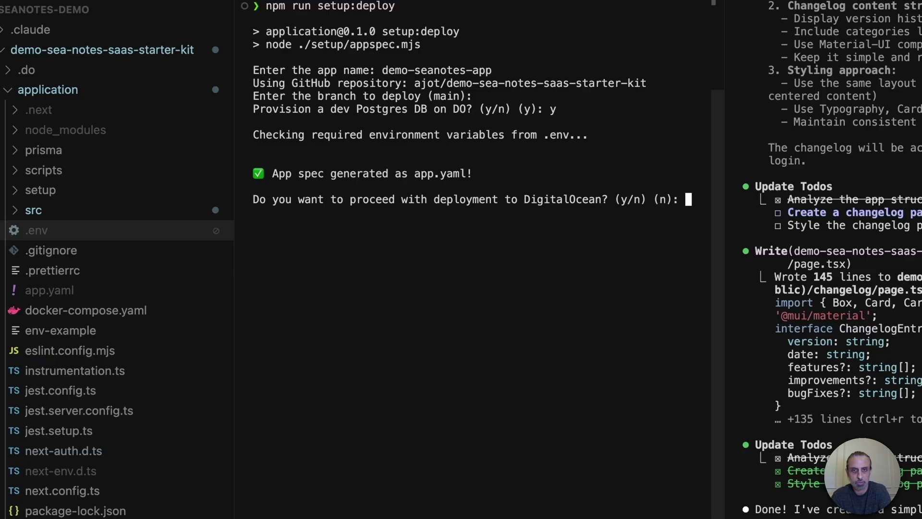
pyautogui.write('y')
# Confirm deploying demo-seanotes-app, then review the generated app.yaml spec with a wider terminal pane.
pyautogui.press('Return')
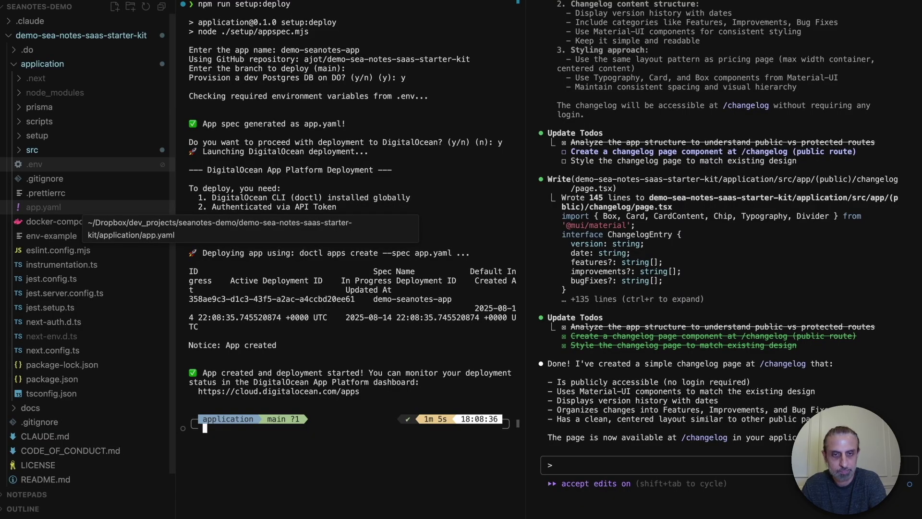
pyautogui.click(43, 207)
pyautogui.scroll(-3, 511, 260)
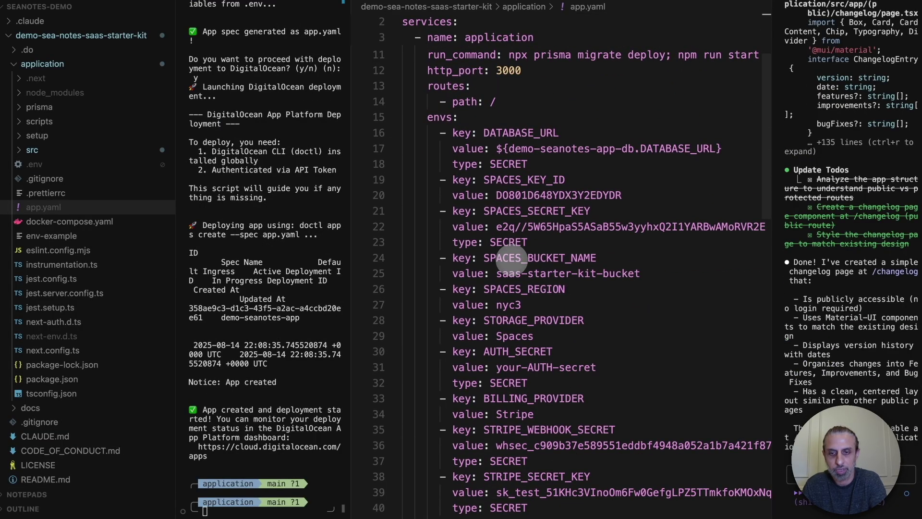
pyautogui.scroll(2, 510, 265)
pyautogui.scroll(-4, 511, 265)
pyautogui.scroll(-3, 511, 260)
pyautogui.scroll(-2, 511, 259)
pyautogui.scroll(10, 511, 259)
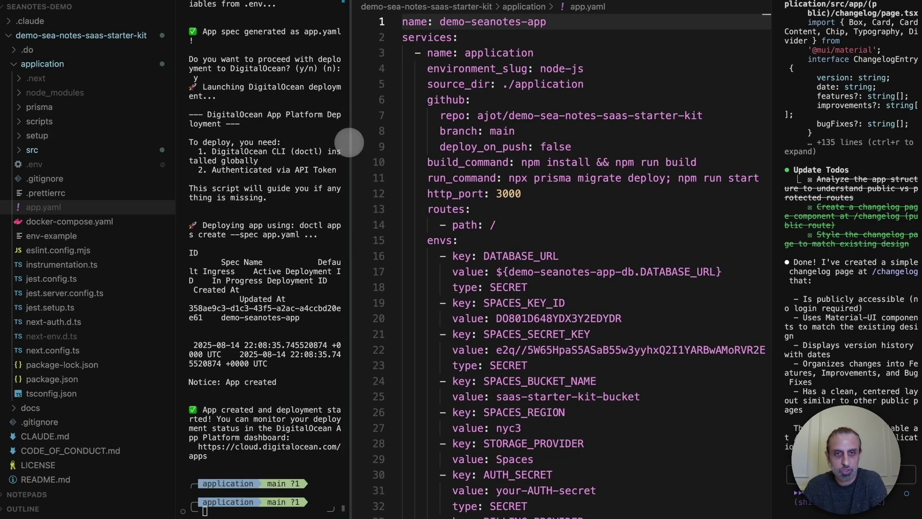
pyautogui.moveTo(351, 142); pyautogui.dragTo(476, 142)
pyautogui.press('super+Tab')
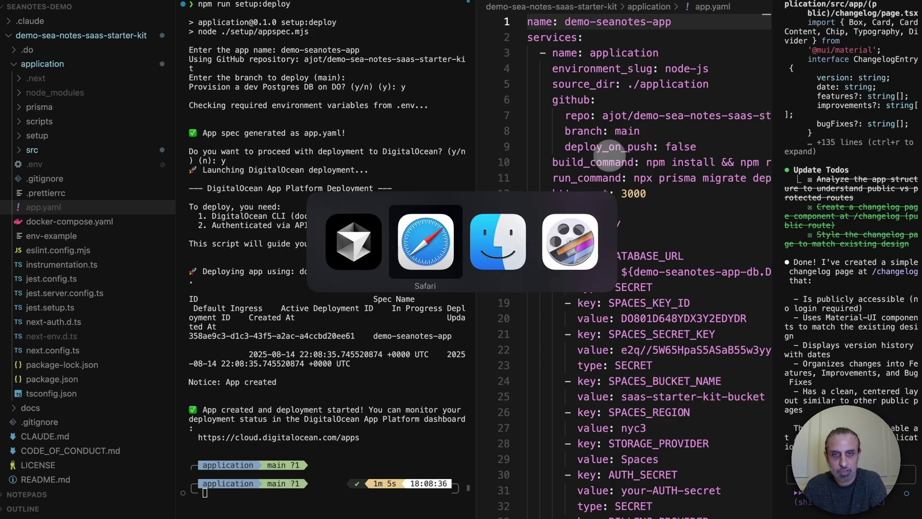
# Open demo-seanotes-app, inspect its application and database component settings, and view the deployment logs.
pyautogui.press('super+Tab')
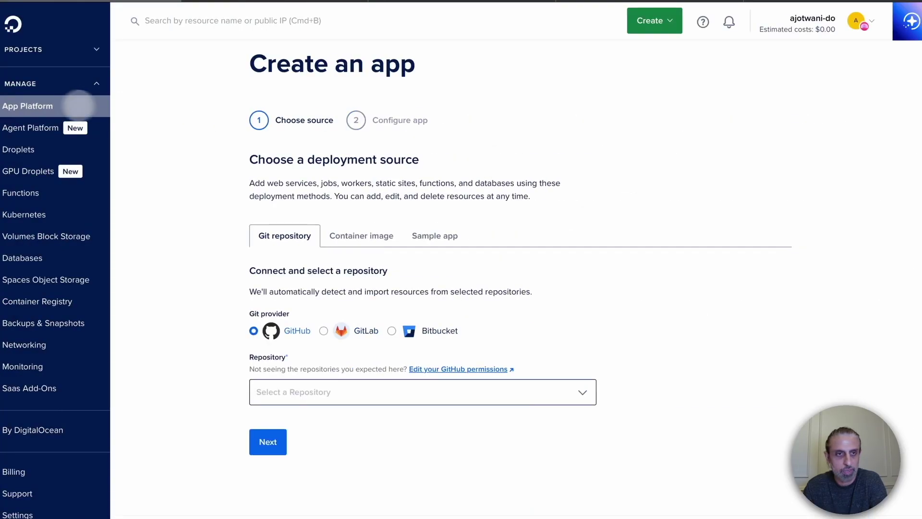
pyautogui.click(69, 105)
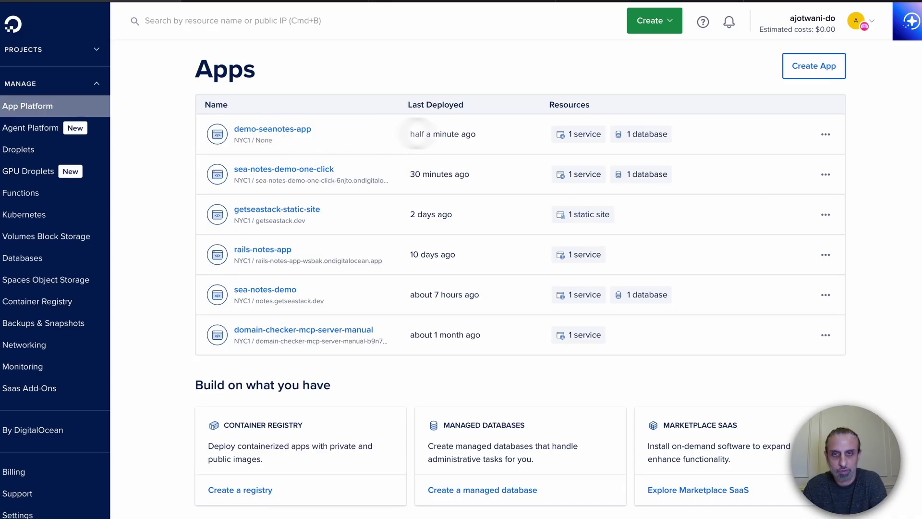
pyautogui.click(272, 128)
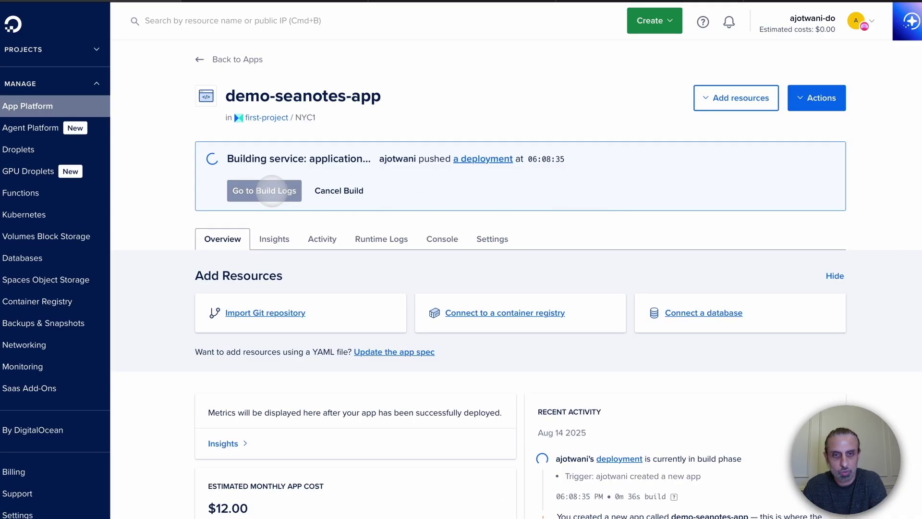
pyautogui.click(264, 190)
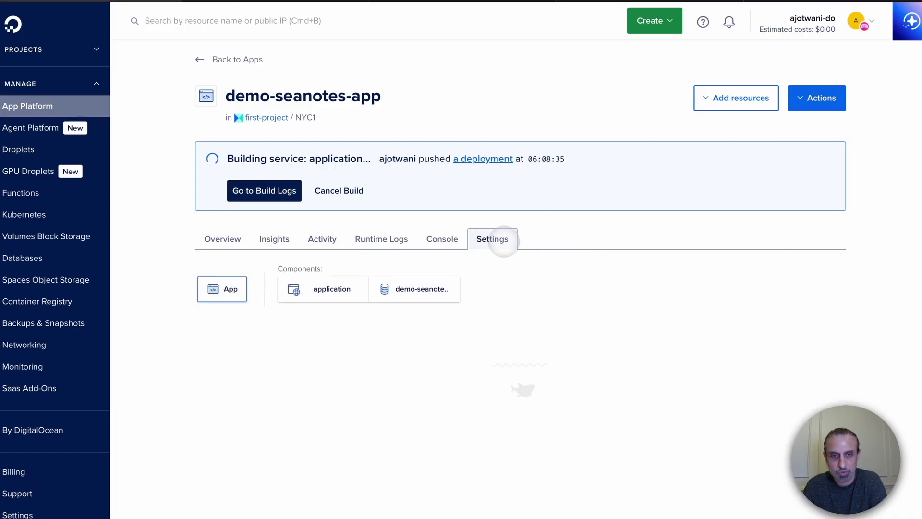
pyautogui.scroll(-1, 364, 326)
pyautogui.click(331, 240)
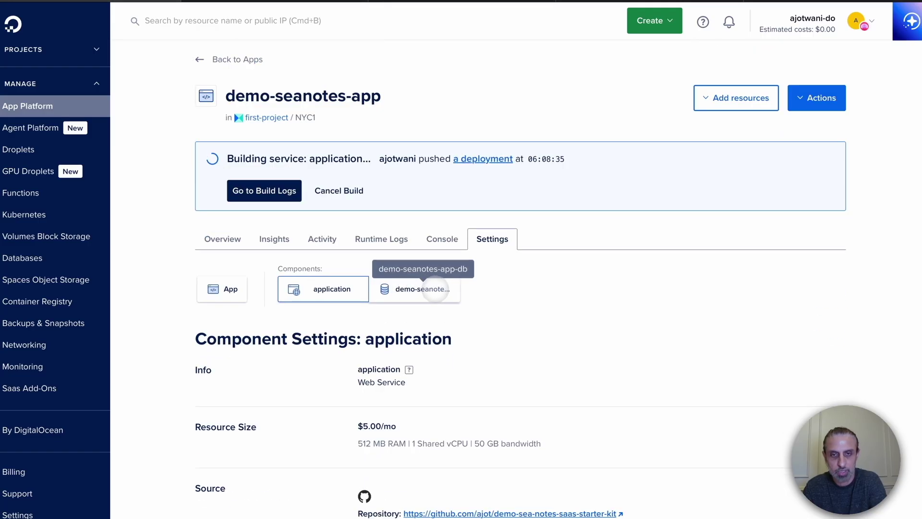
pyautogui.click(425, 289)
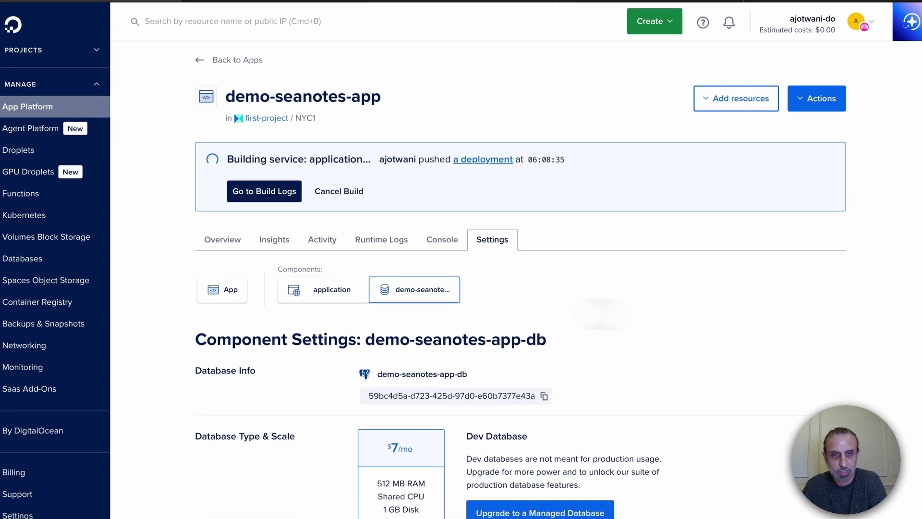
pyautogui.click(264, 191)
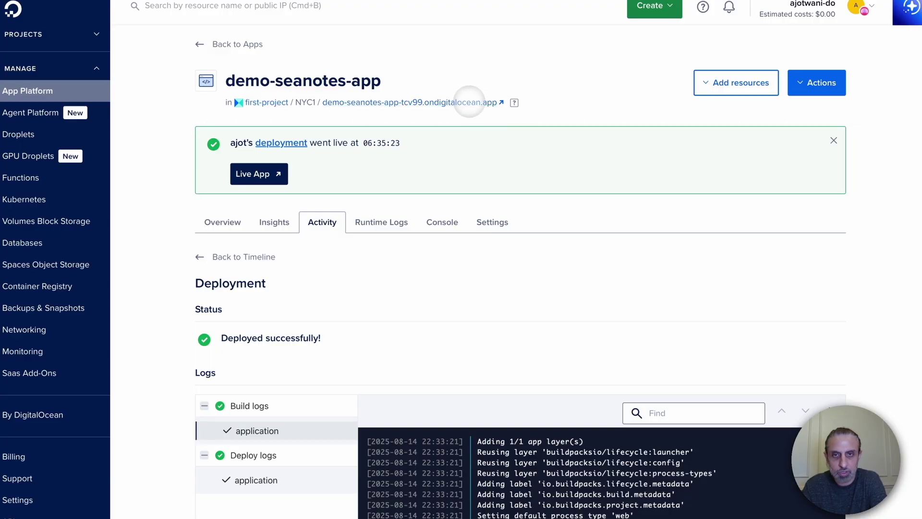
# Open the live SeaNotes site and visit its /status and /changelog pages.
pyautogui.click(469, 102)
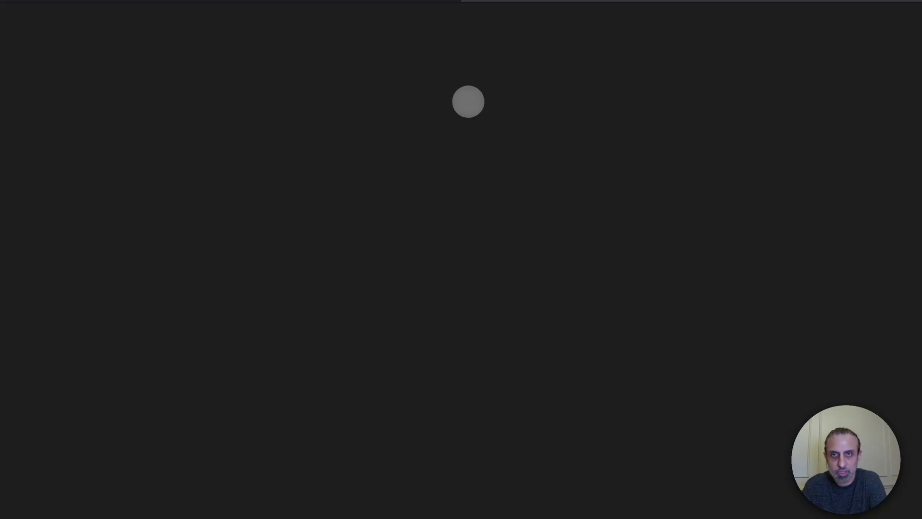
pyautogui.press('super+l')
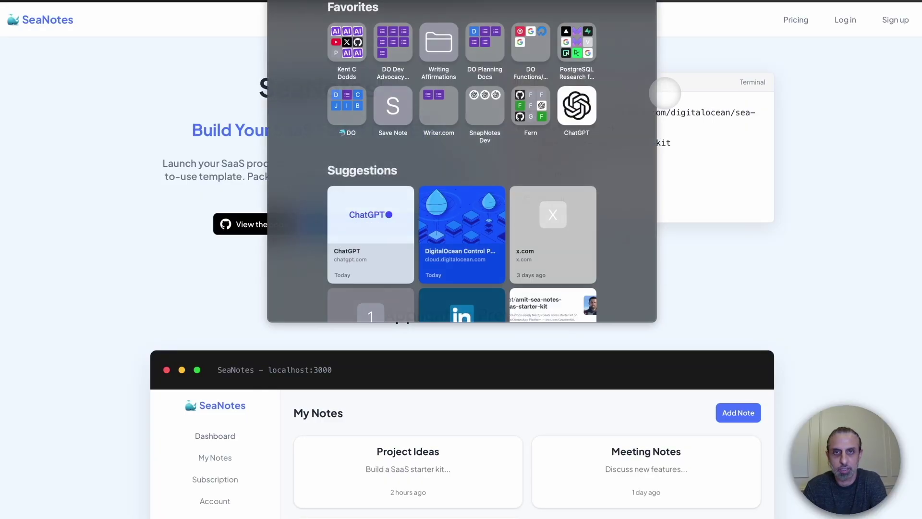
pyautogui.write('s')
pyautogui.press('Return')
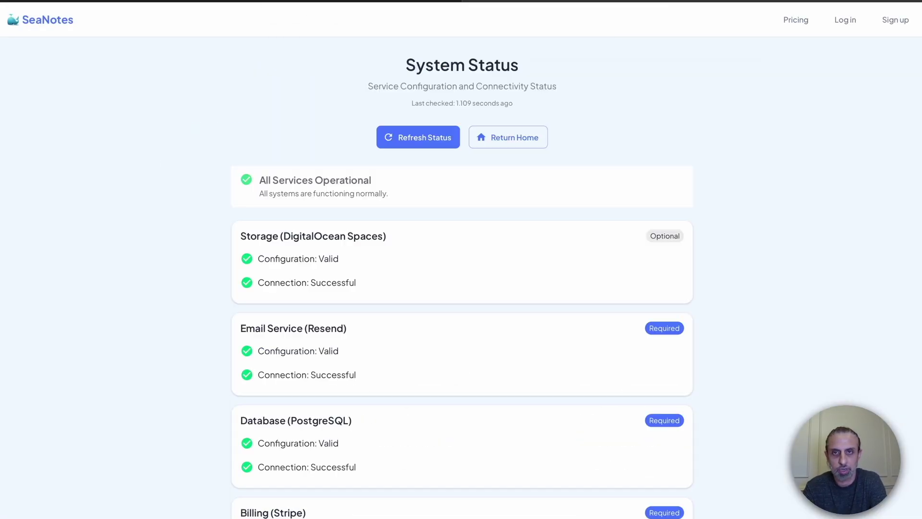
pyautogui.scroll(-10, 702, 200)
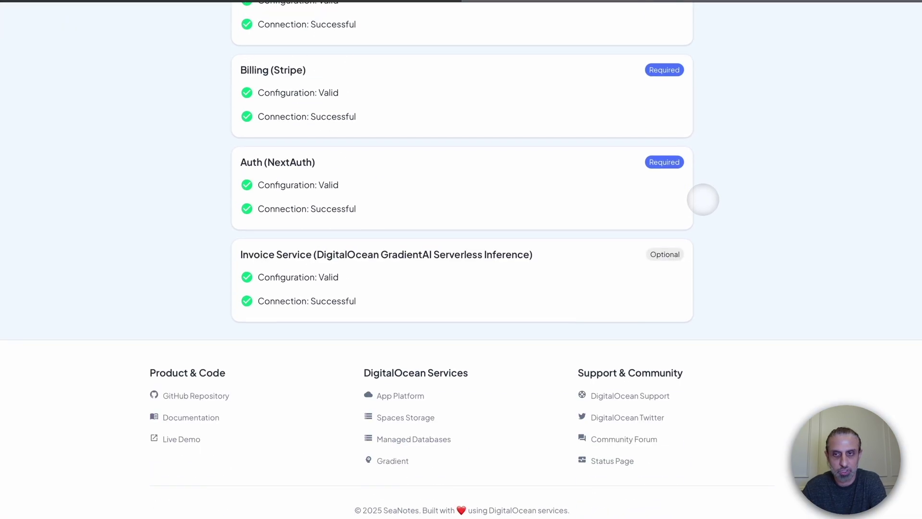
pyautogui.scroll(10, 702, 200)
pyautogui.press('super+l')
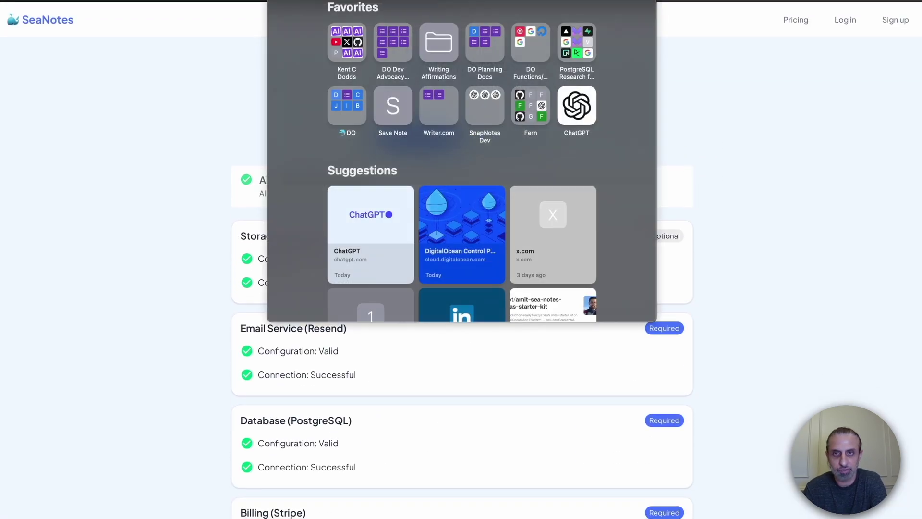
pyautogui.write('changelog')
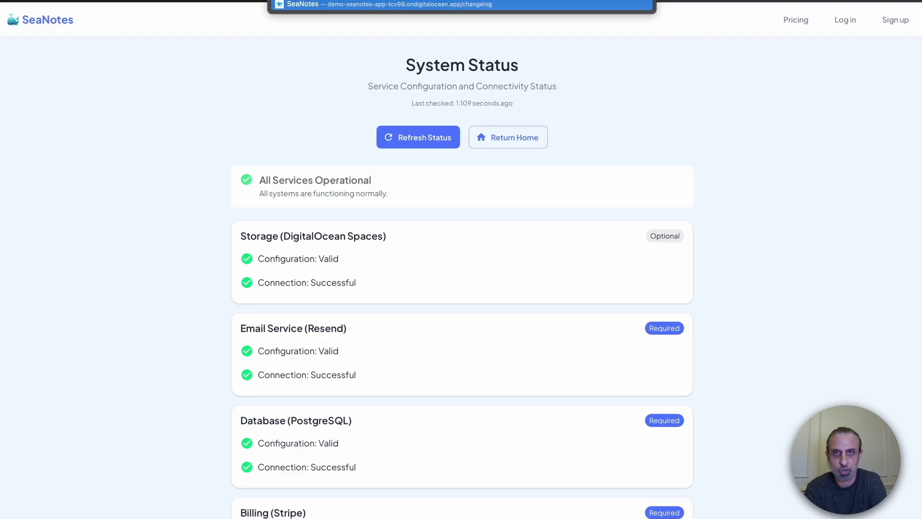
pyautogui.press('Return')
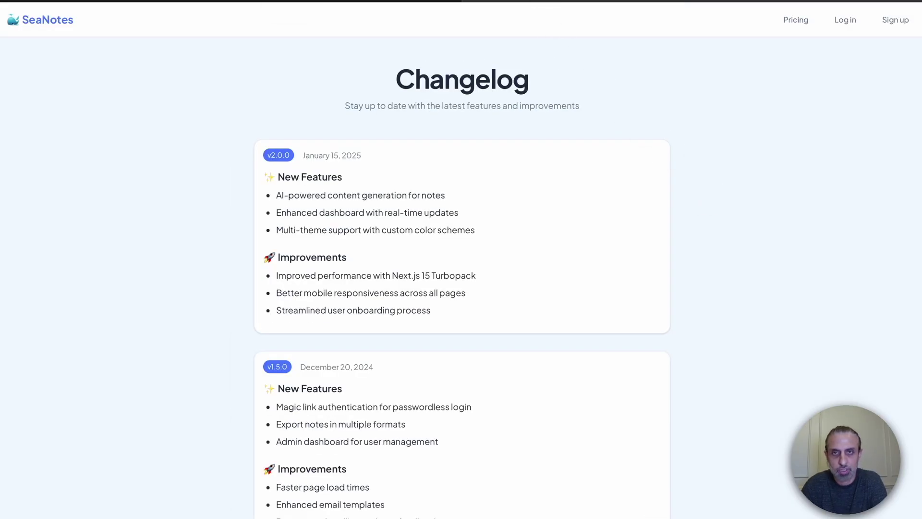
# Go to Sign up and submit the Create Account form.
pyautogui.press('super+bracketleft')
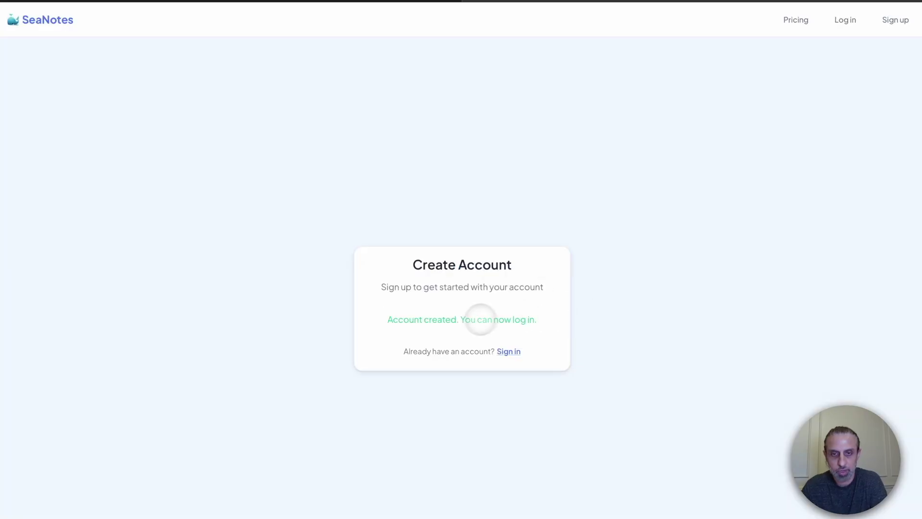
pyautogui.tripleClick(458, 319)
pyautogui.click(582, 296)
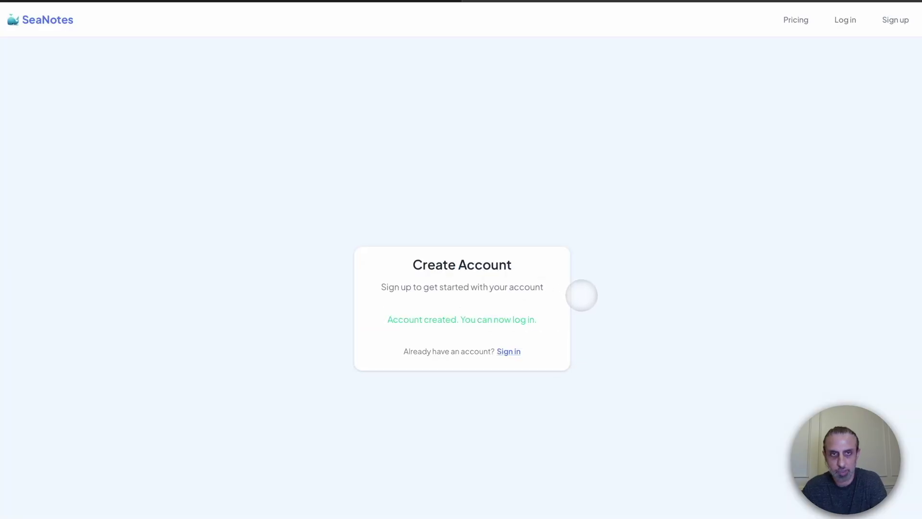
# Change the application's ENABLE_EMAIL_INTEGRATION environment variable to true and save.
pyautogui.click(354, 8)
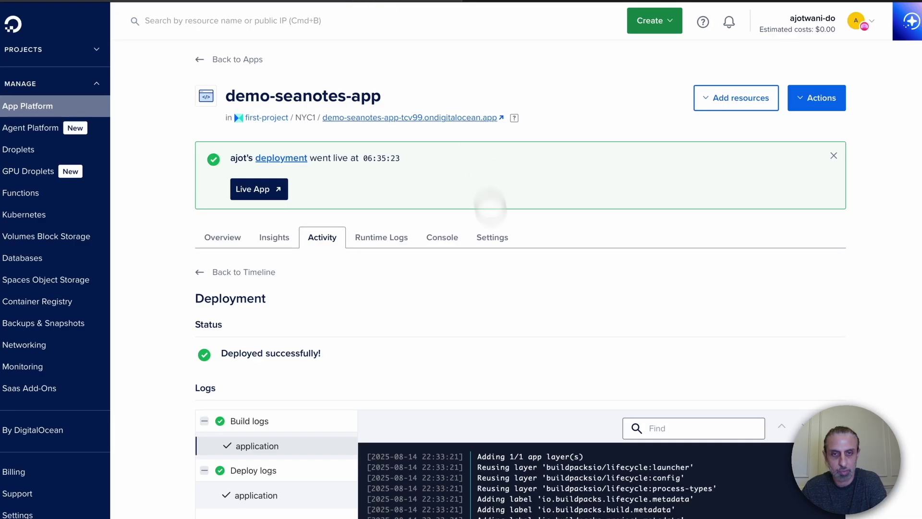
pyautogui.click(493, 237)
pyautogui.scroll(-5, 875, 268)
pyautogui.scroll(-5, 874, 268)
pyautogui.scroll(-2, 875, 268)
pyautogui.scroll(5, 876, 269)
pyautogui.scroll(5, 875, 268)
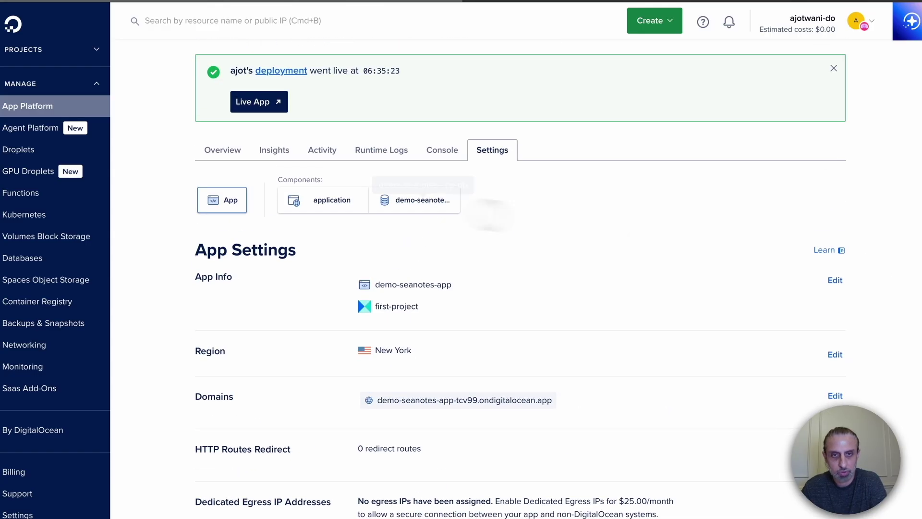
pyautogui.click(332, 199)
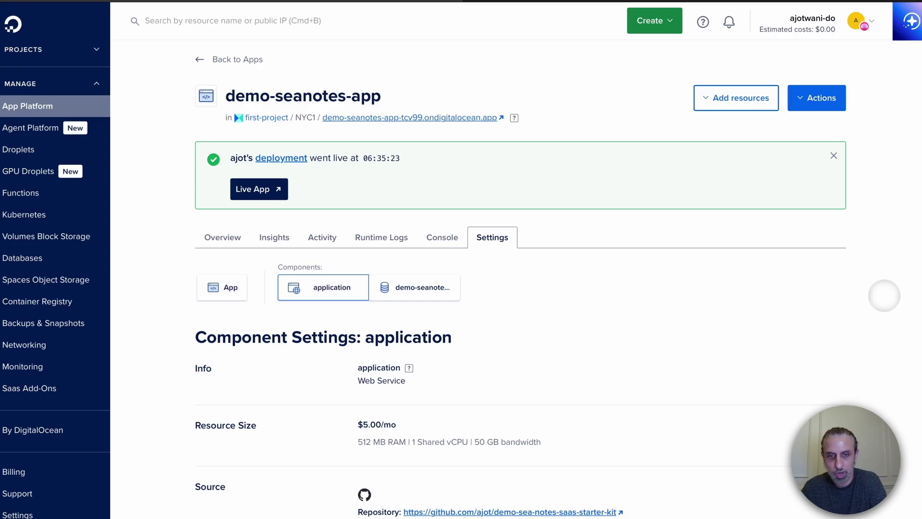
pyautogui.scroll(-3, 883, 294)
pyautogui.scroll(-3, 882, 293)
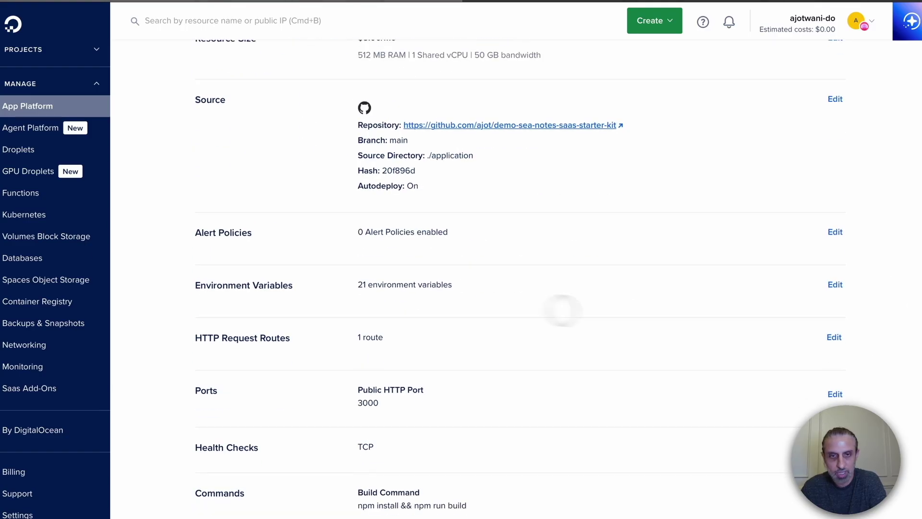
pyautogui.moveTo(356, 284); pyautogui.dragTo(449, 284)
pyautogui.click(478, 295)
pyautogui.click(834, 284)
pyautogui.scroll(-4, 834, 303)
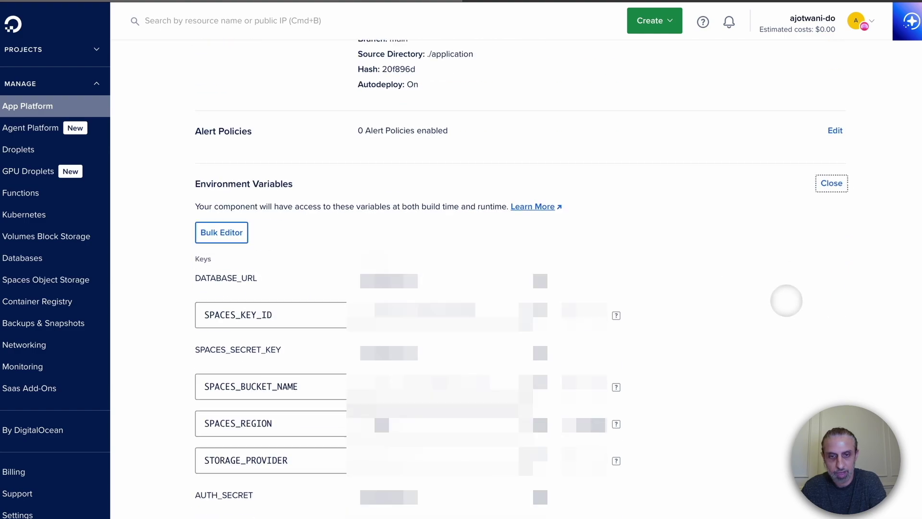
pyautogui.scroll(-5, 784, 301)
pyautogui.scroll(-2, 784, 300)
pyautogui.scroll(-2, 784, 301)
pyautogui.scroll(-1, 784, 300)
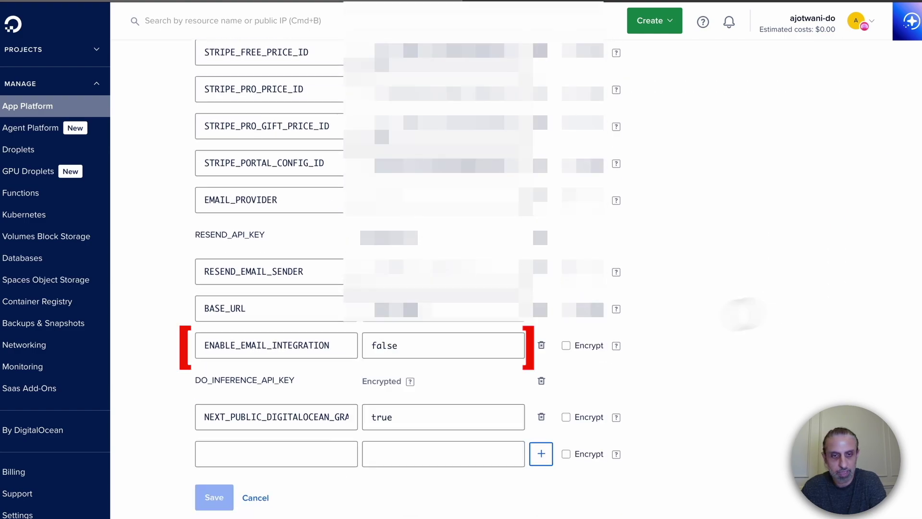
pyautogui.click(392, 345)
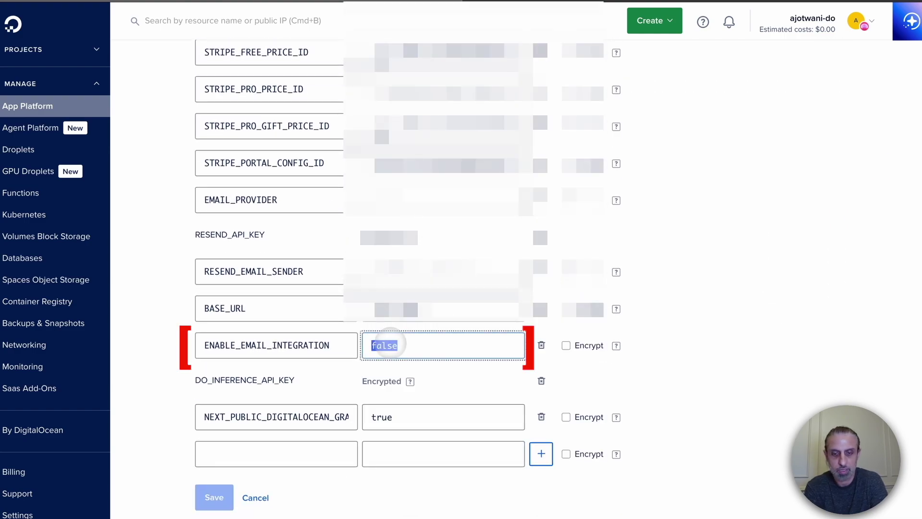
pyautogui.write('true')
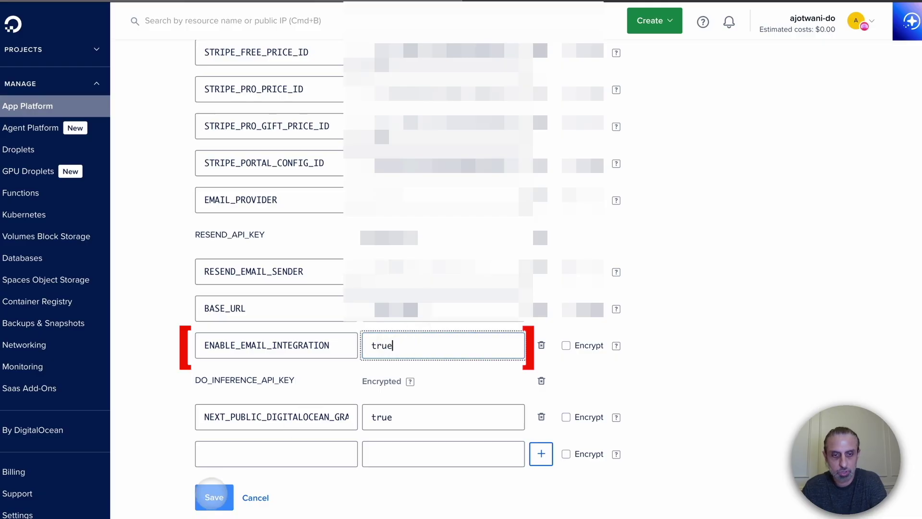
pyautogui.click(214, 497)
# Encrypt SPACES_KEY_ID, SPACES_BUCKET_NAME, SPACES_REGION, STORAGE_PROVIDER, BILLING_PROVIDER and STRIPE_FREE_PRICE_ID.
pyautogui.click(832, 102)
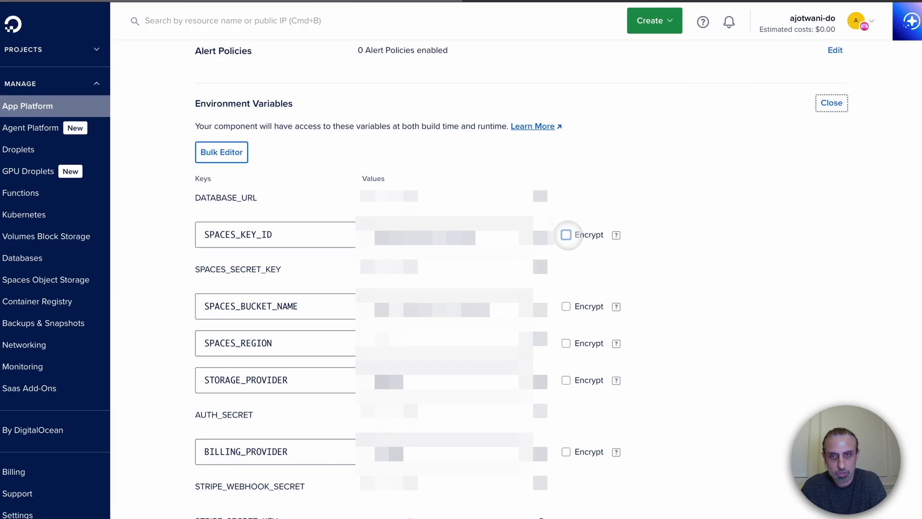
pyautogui.click(566, 234)
pyautogui.click(567, 306)
pyautogui.click(566, 343)
pyautogui.scroll(-3, 567, 343)
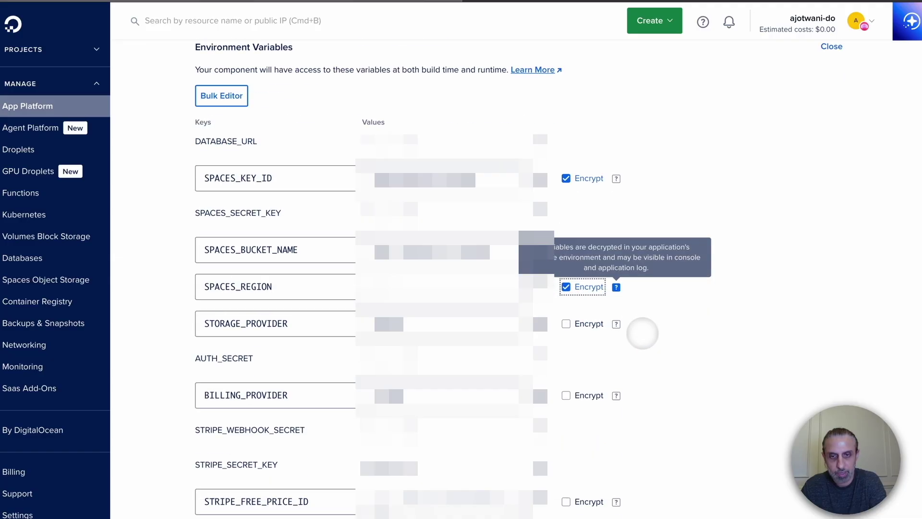
pyautogui.click(566, 261)
pyautogui.click(566, 331)
pyautogui.click(566, 438)
pyautogui.scroll(-4, 613, 361)
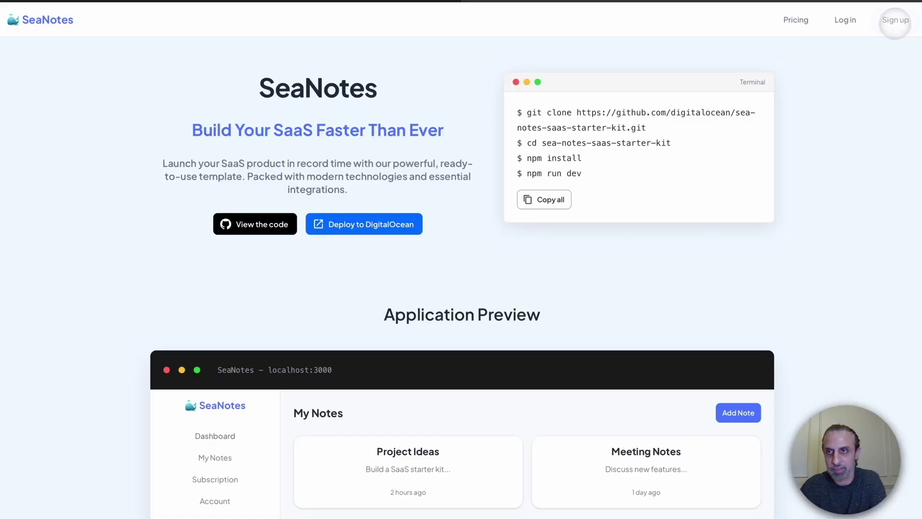
# Submit the live site's Create Account form with email, password and password confirmation.
pyautogui.click(895, 20)
pyautogui.click(490, 254)
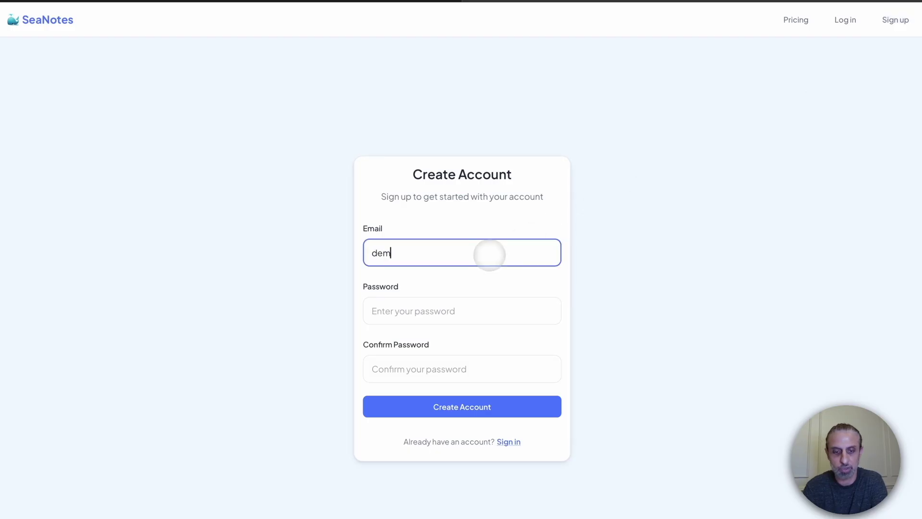
pyautogui.press('Tab')
pyautogui.write('pad')
pyautogui.press('Tab')
pyautogui.write('password')
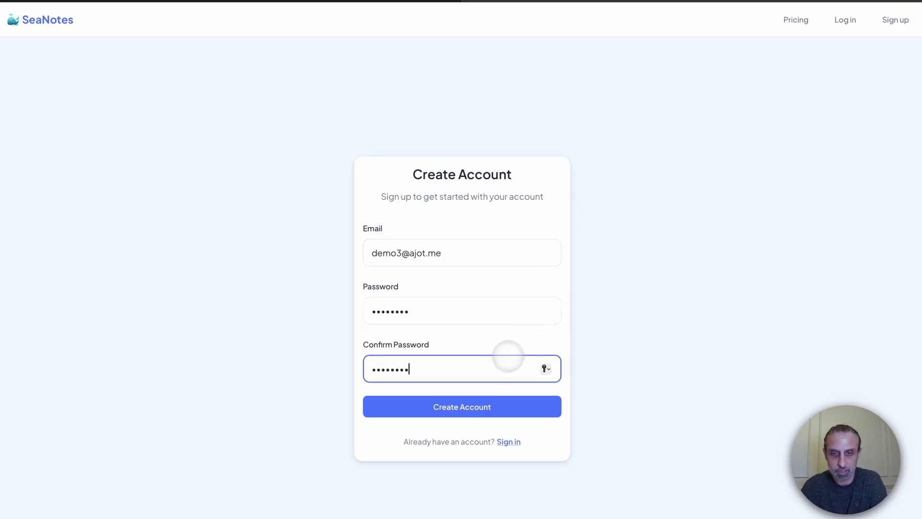
pyautogui.click(481, 407)
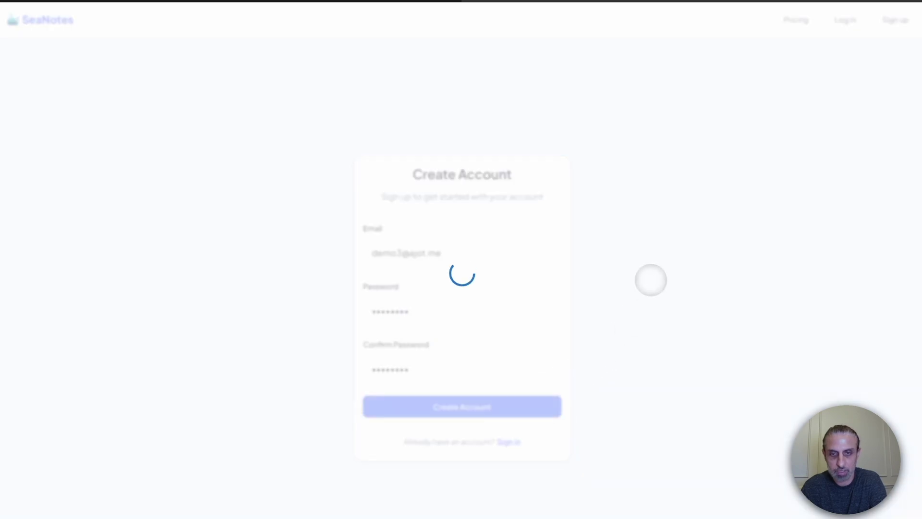
pyautogui.doubleClick(436, 319)
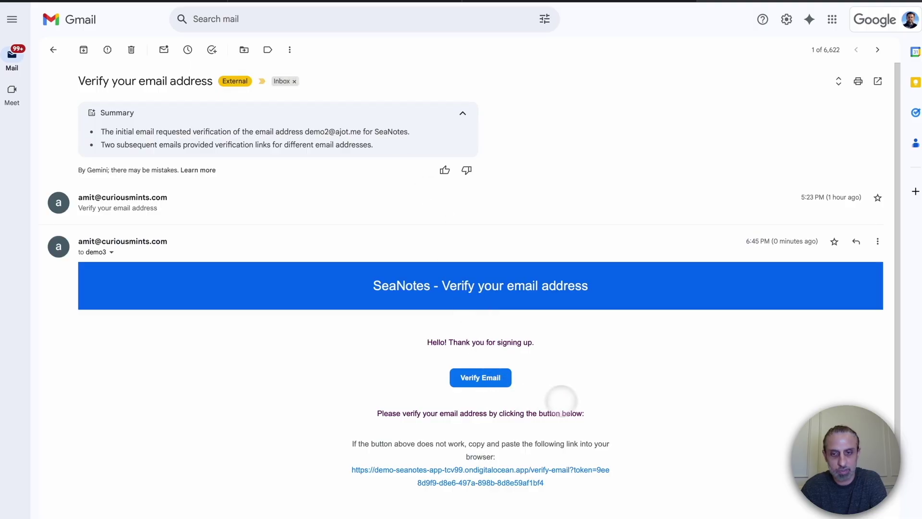
# Verify the email, sign in with the new account, and open the empty My Notes page.
pyautogui.click(480, 377)
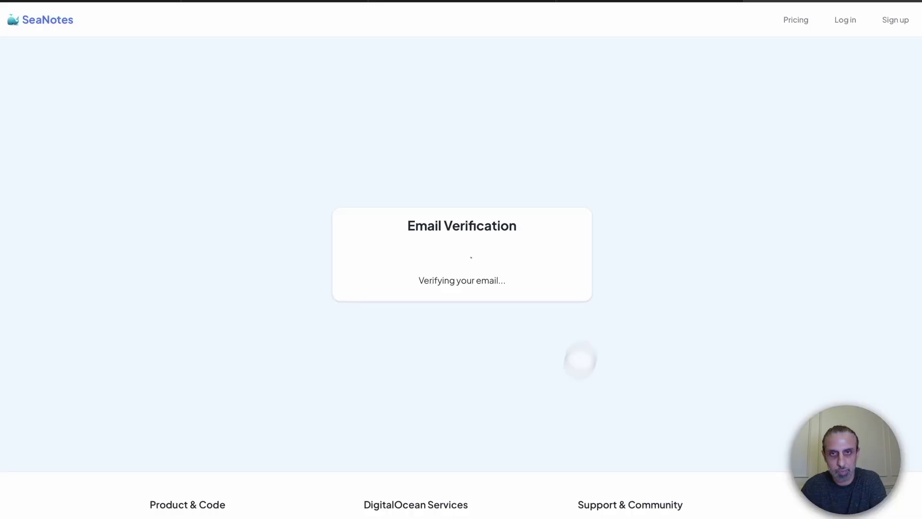
pyautogui.click(526, 261)
pyautogui.click(474, 271)
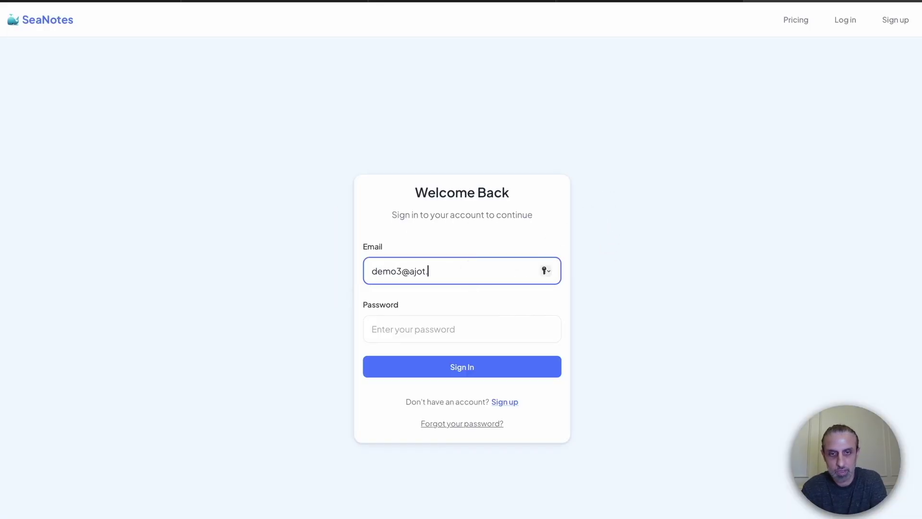
pyautogui.press('Tab')
pyautogui.write('password')
pyautogui.press('Return')
pyautogui.click(47, 83)
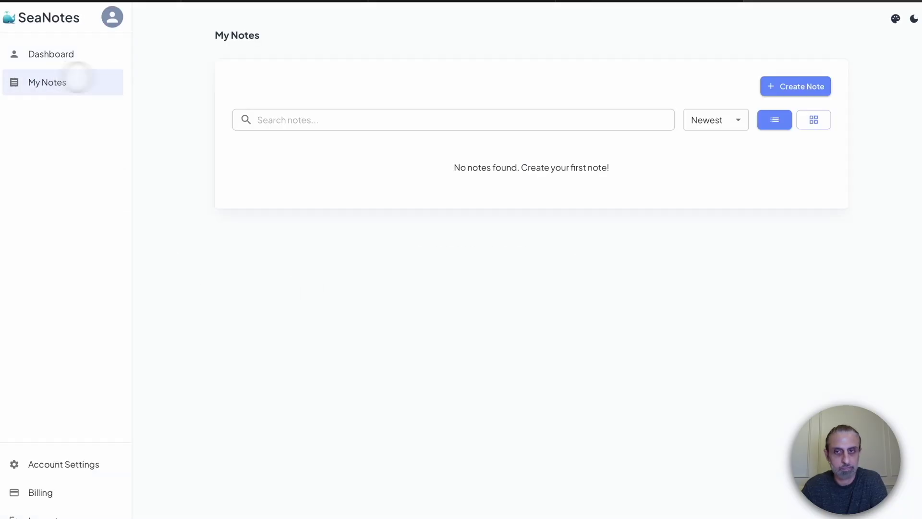